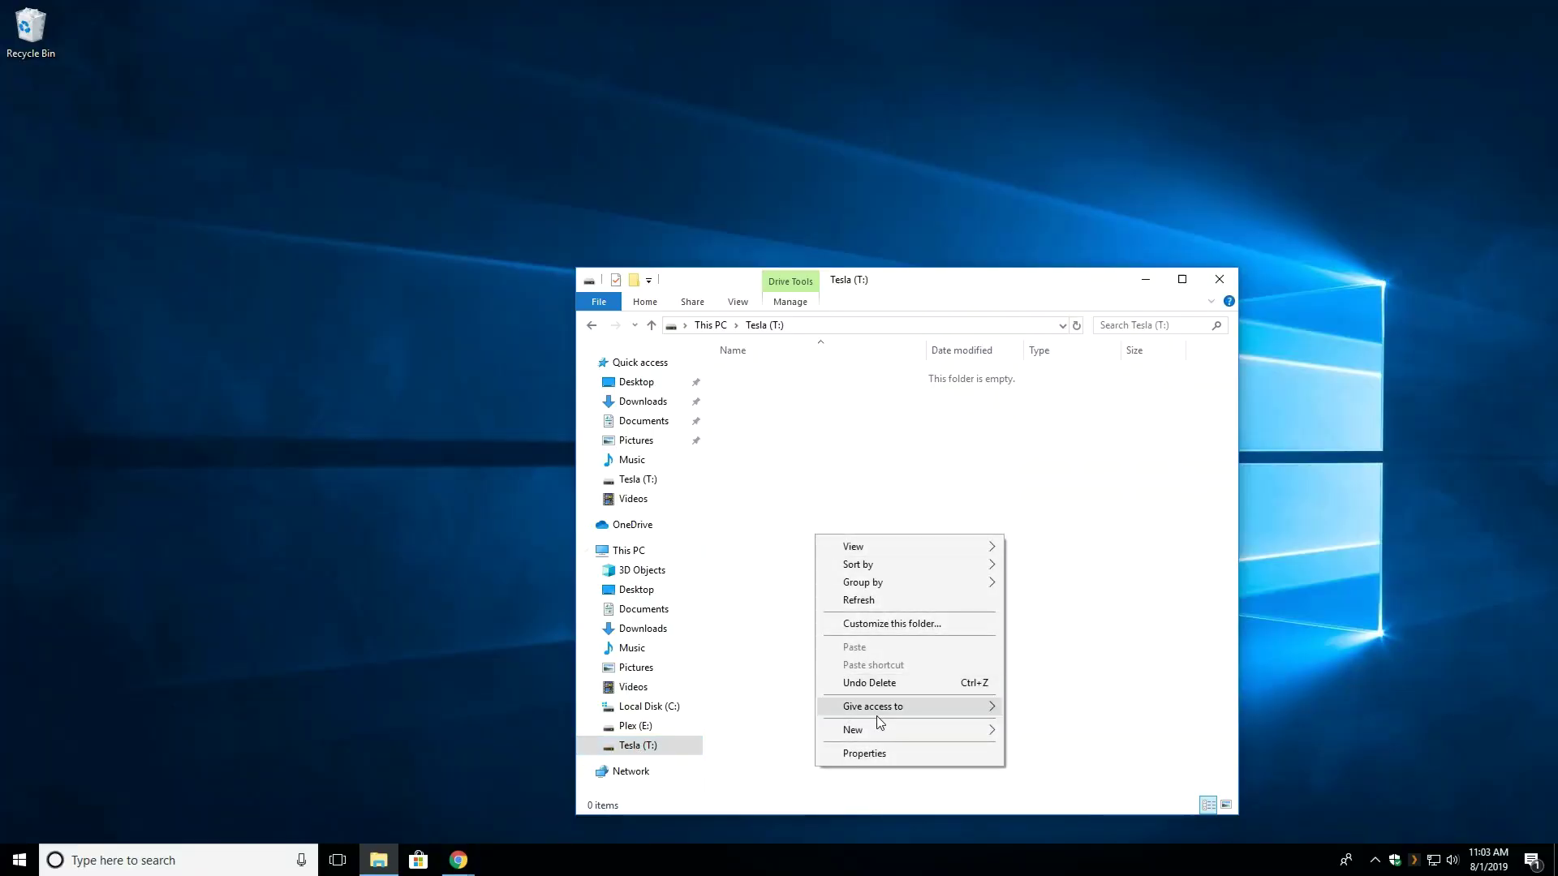
Create a new folder named MF on the Tesla drive.
{"action": "mouse_move", "coordinate": [982, 732]}
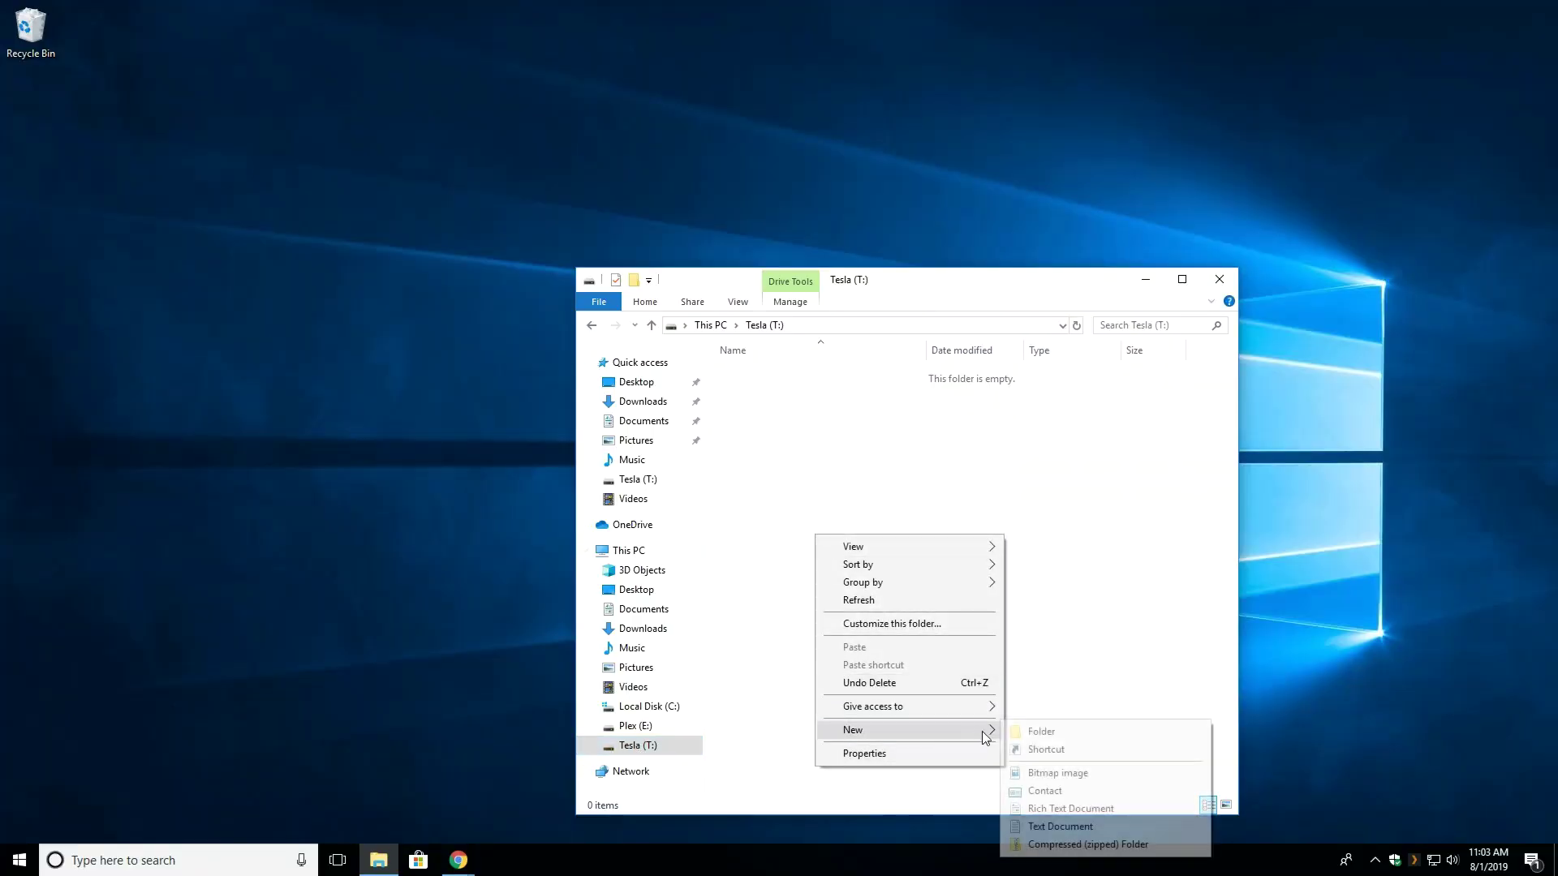
{"action": "left_click", "coordinate": [1042, 731]}
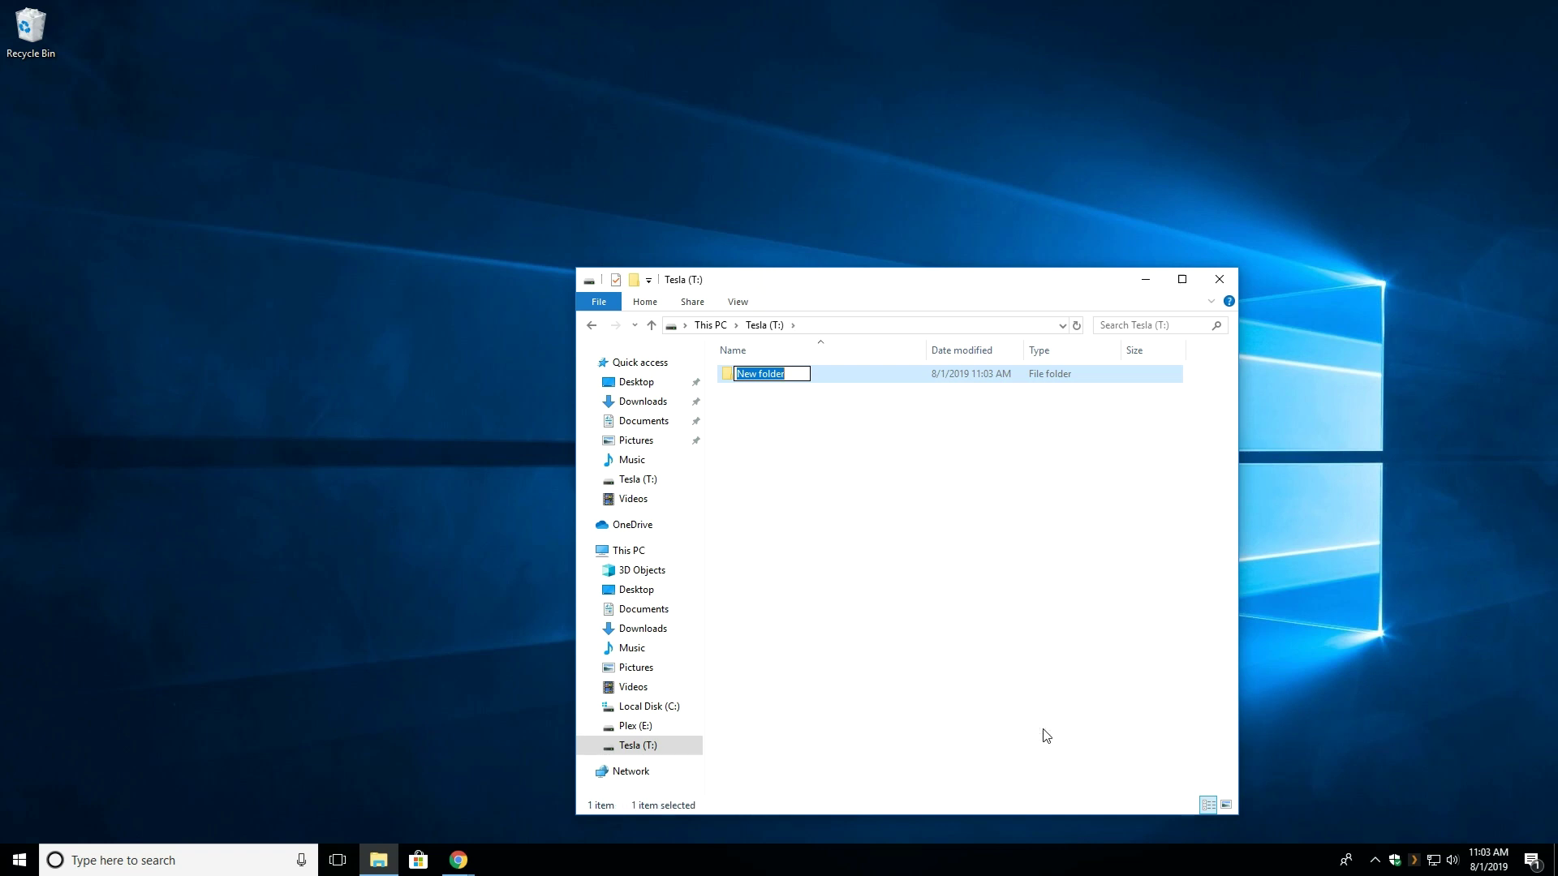
{"action": "type", "text": "MF"}
{"action": "key", "text": "Return"}
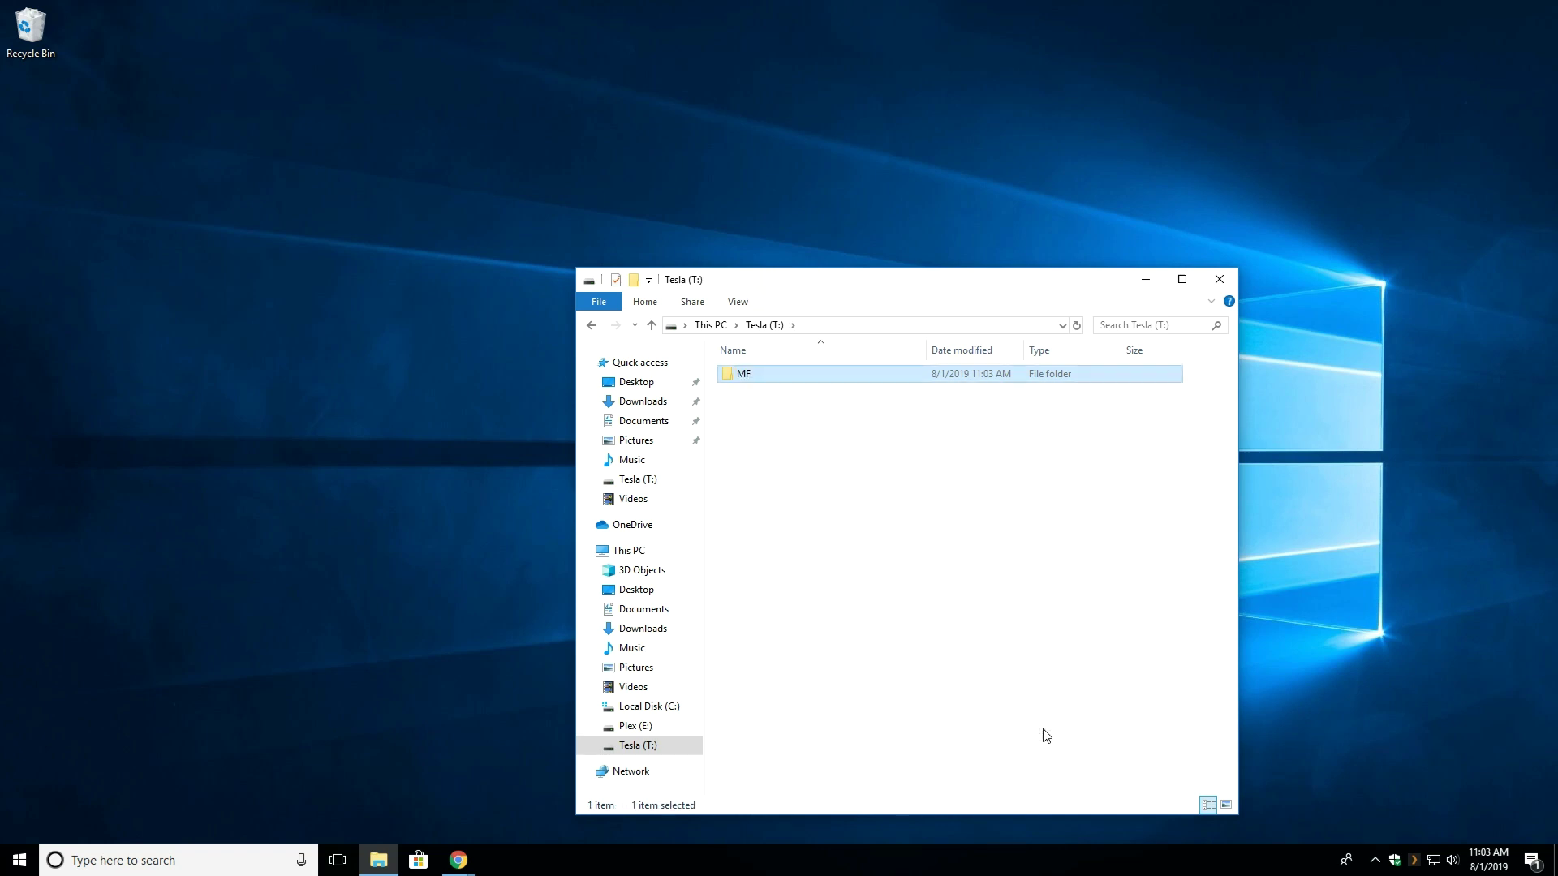
Share the MF folder on the network with the listed user account.
{"action": "right_click", "coordinate": [873, 383]}
{"action": "mouse_move", "coordinate": [1024, 466]}
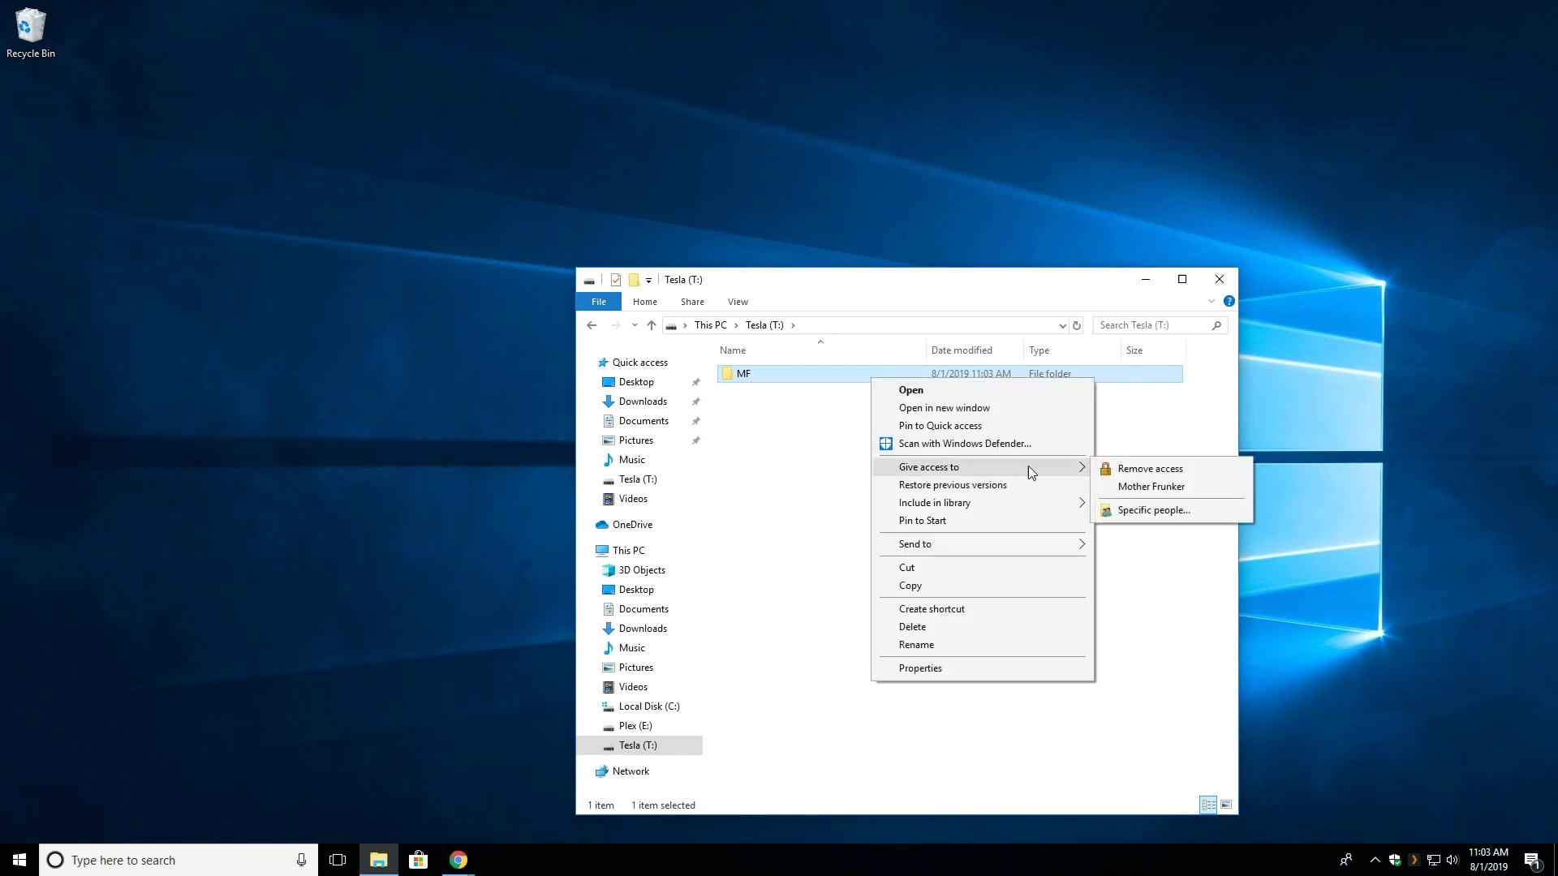
{"action": "left_click", "coordinate": [1133, 490]}
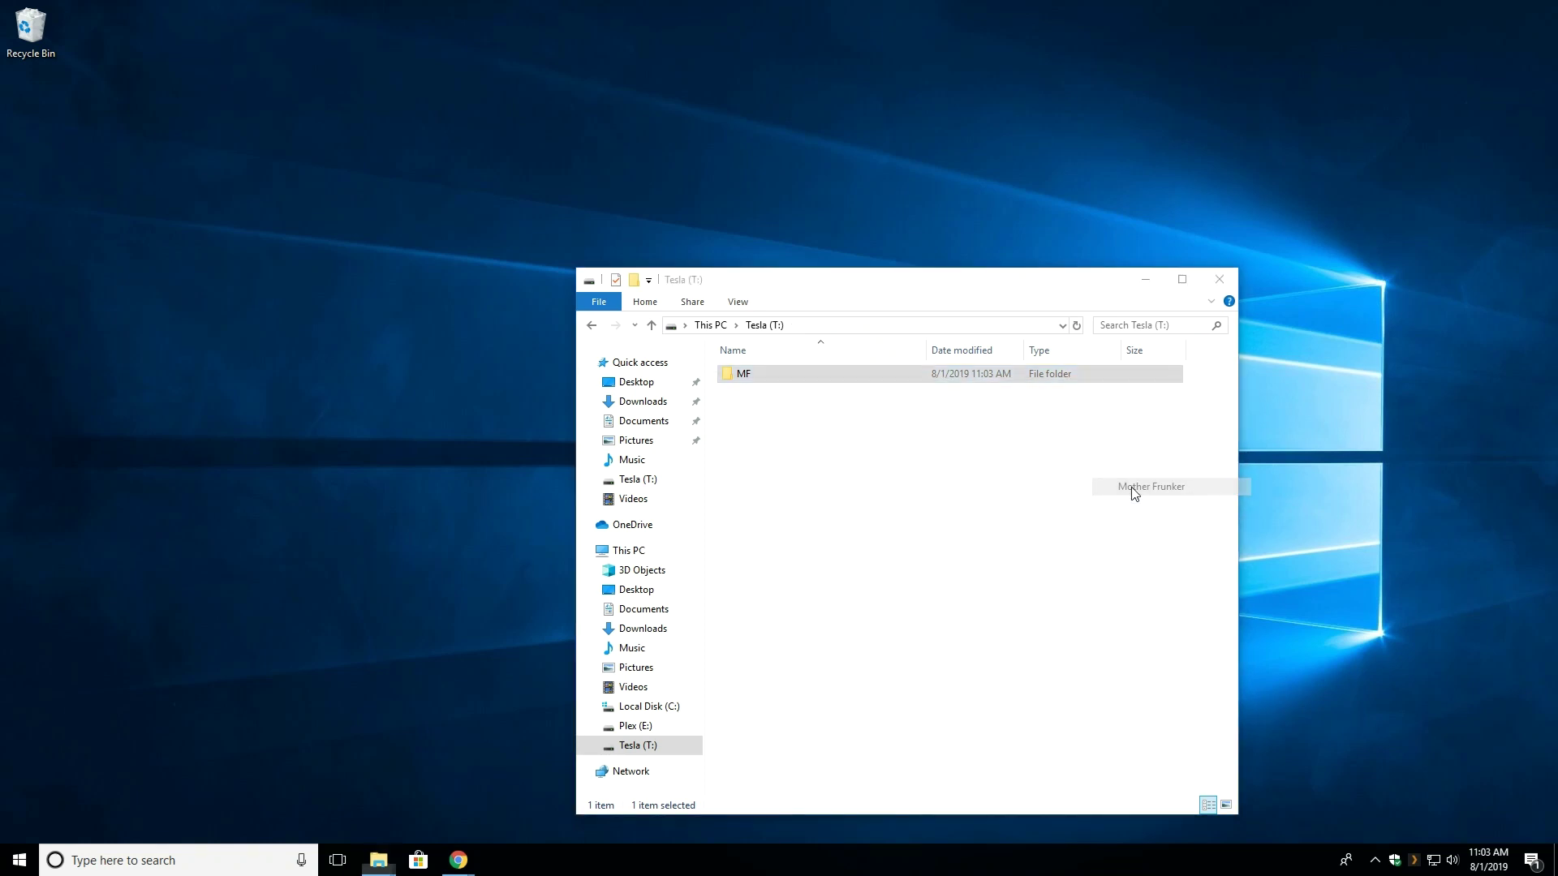
{"action": "left_click", "coordinate": [849, 408]}
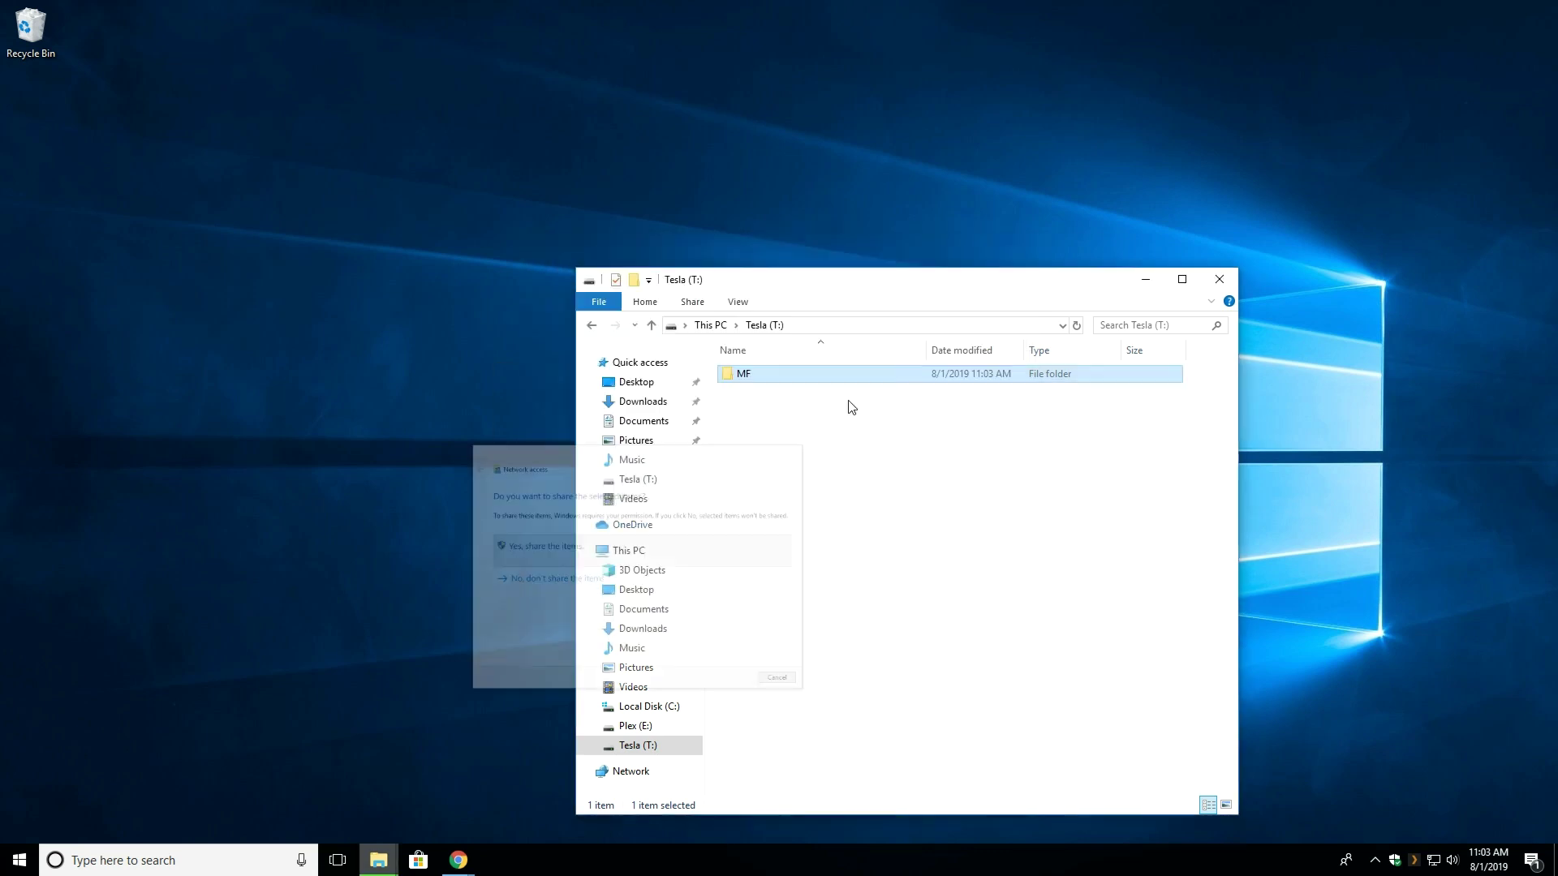
{"action": "left_click", "coordinate": [881, 483]}
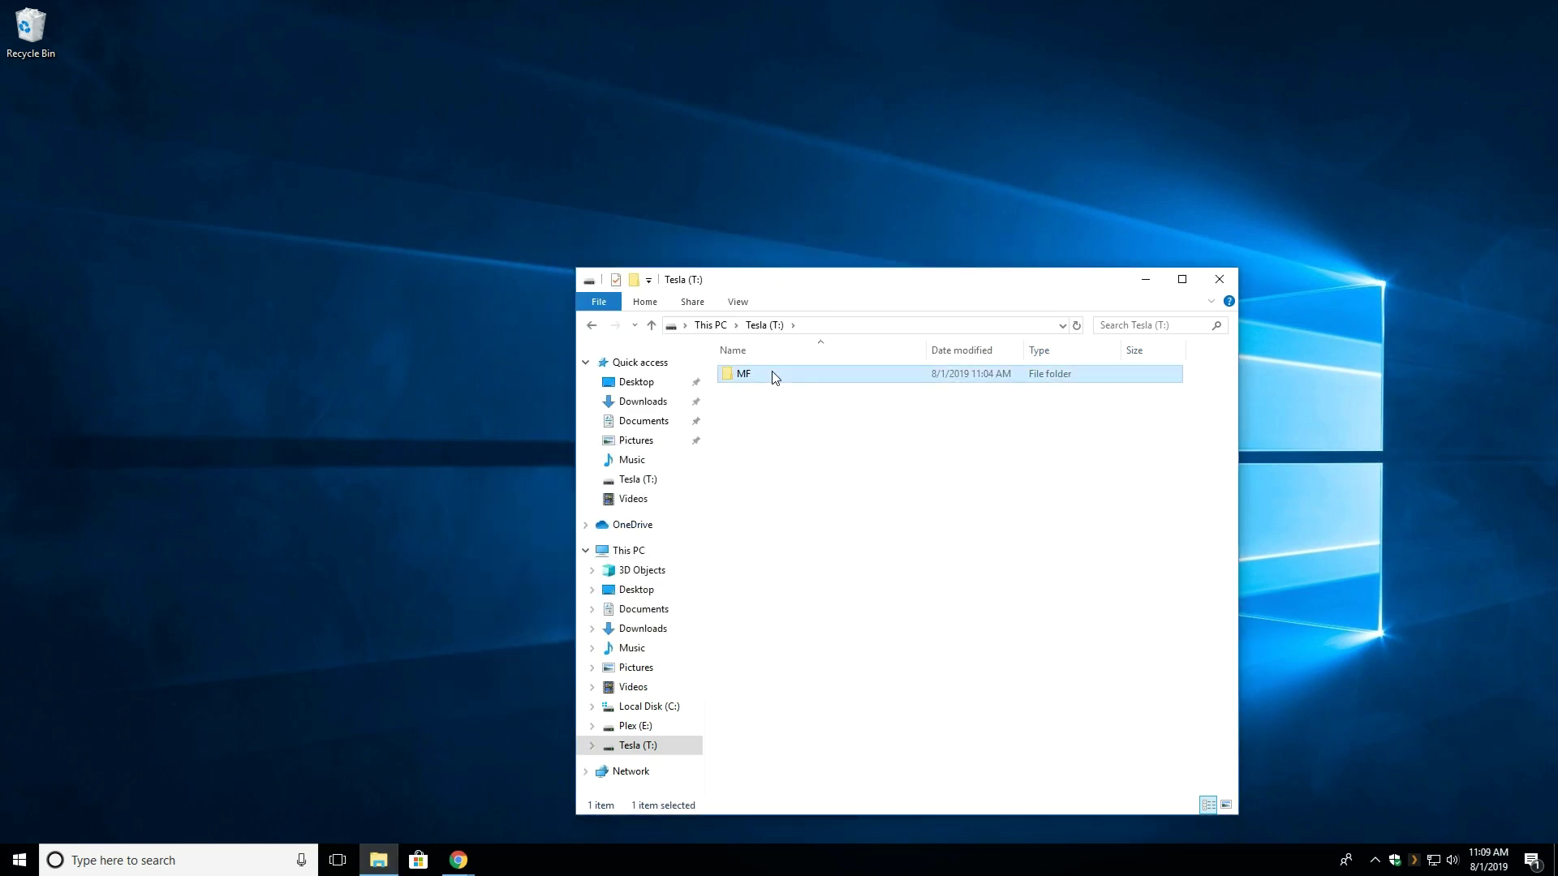
Share MF with specific people, keeping Read/Write permission for the user.
{"action": "right_click", "coordinate": [773, 374]}
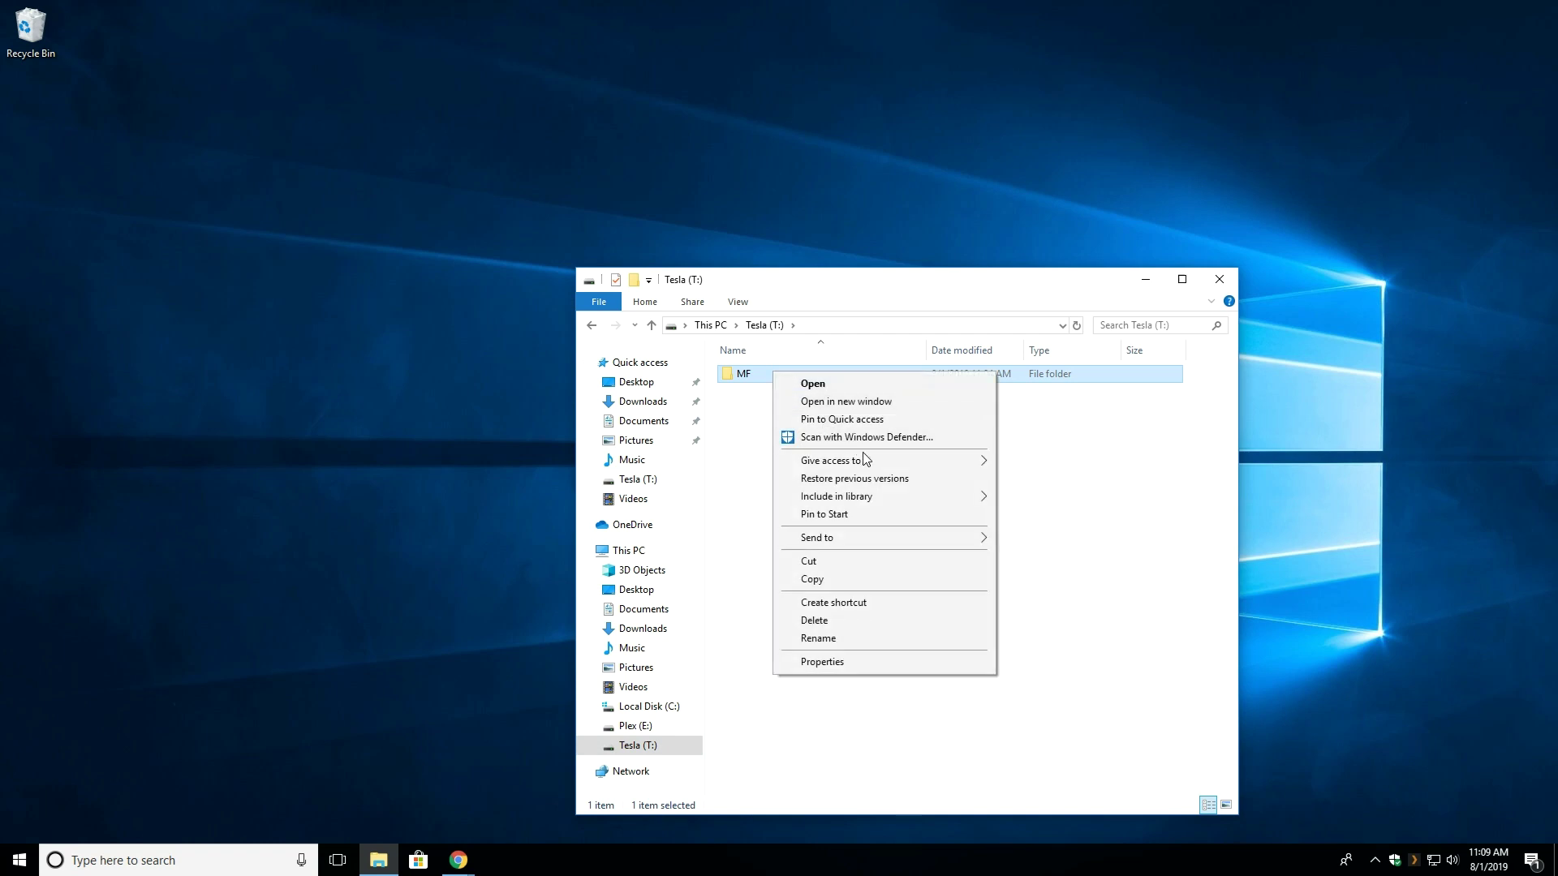
{"action": "mouse_move", "coordinate": [865, 460]}
{"action": "left_click", "coordinate": [1021, 509]}
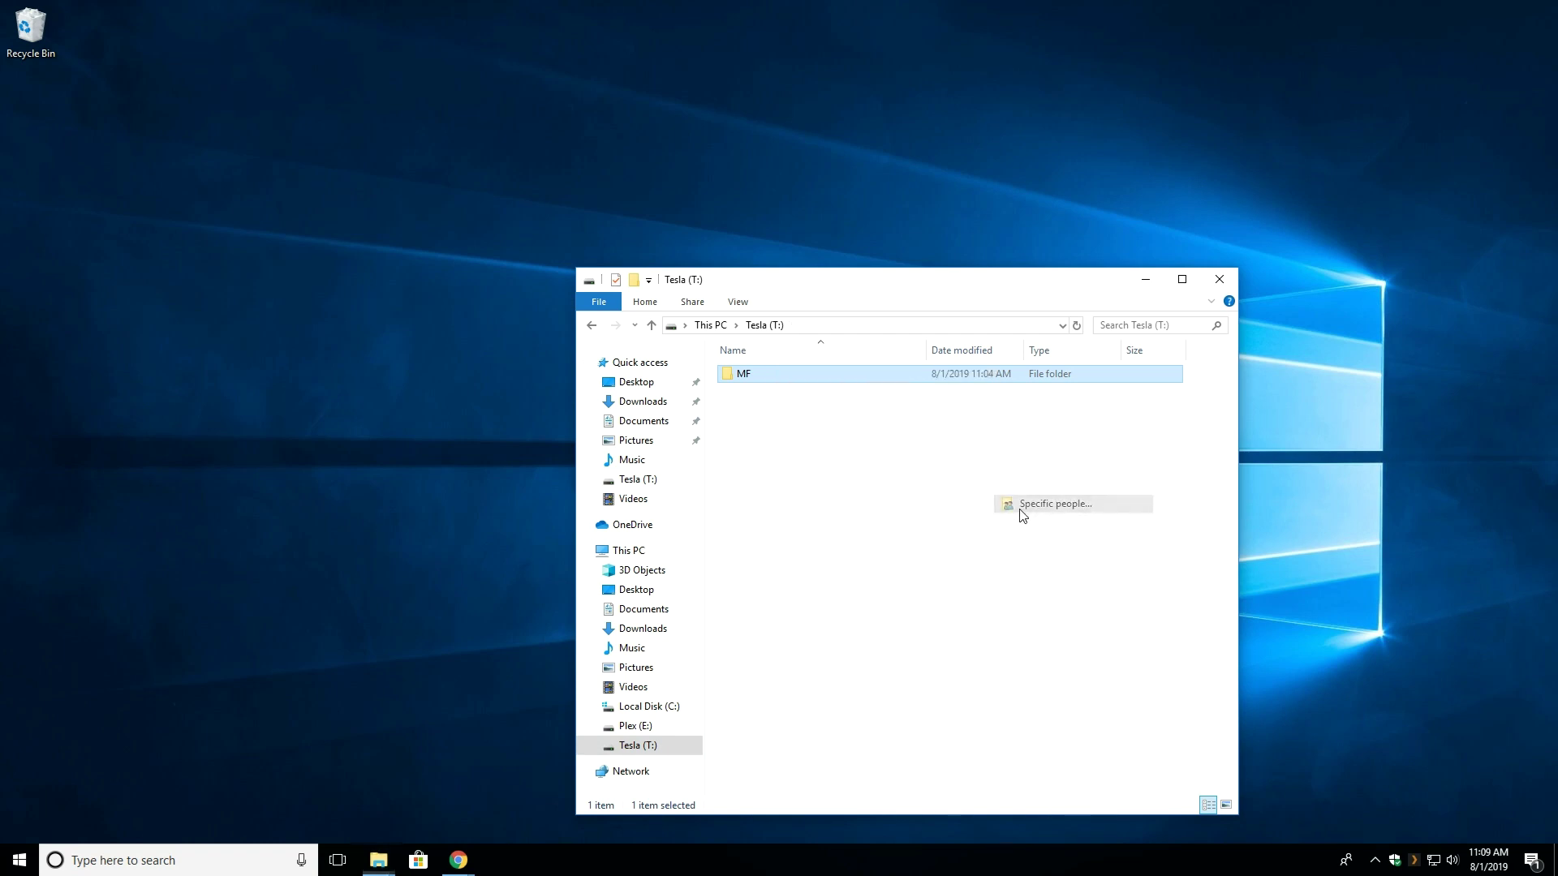
{"action": "left_click", "coordinate": [915, 449]}
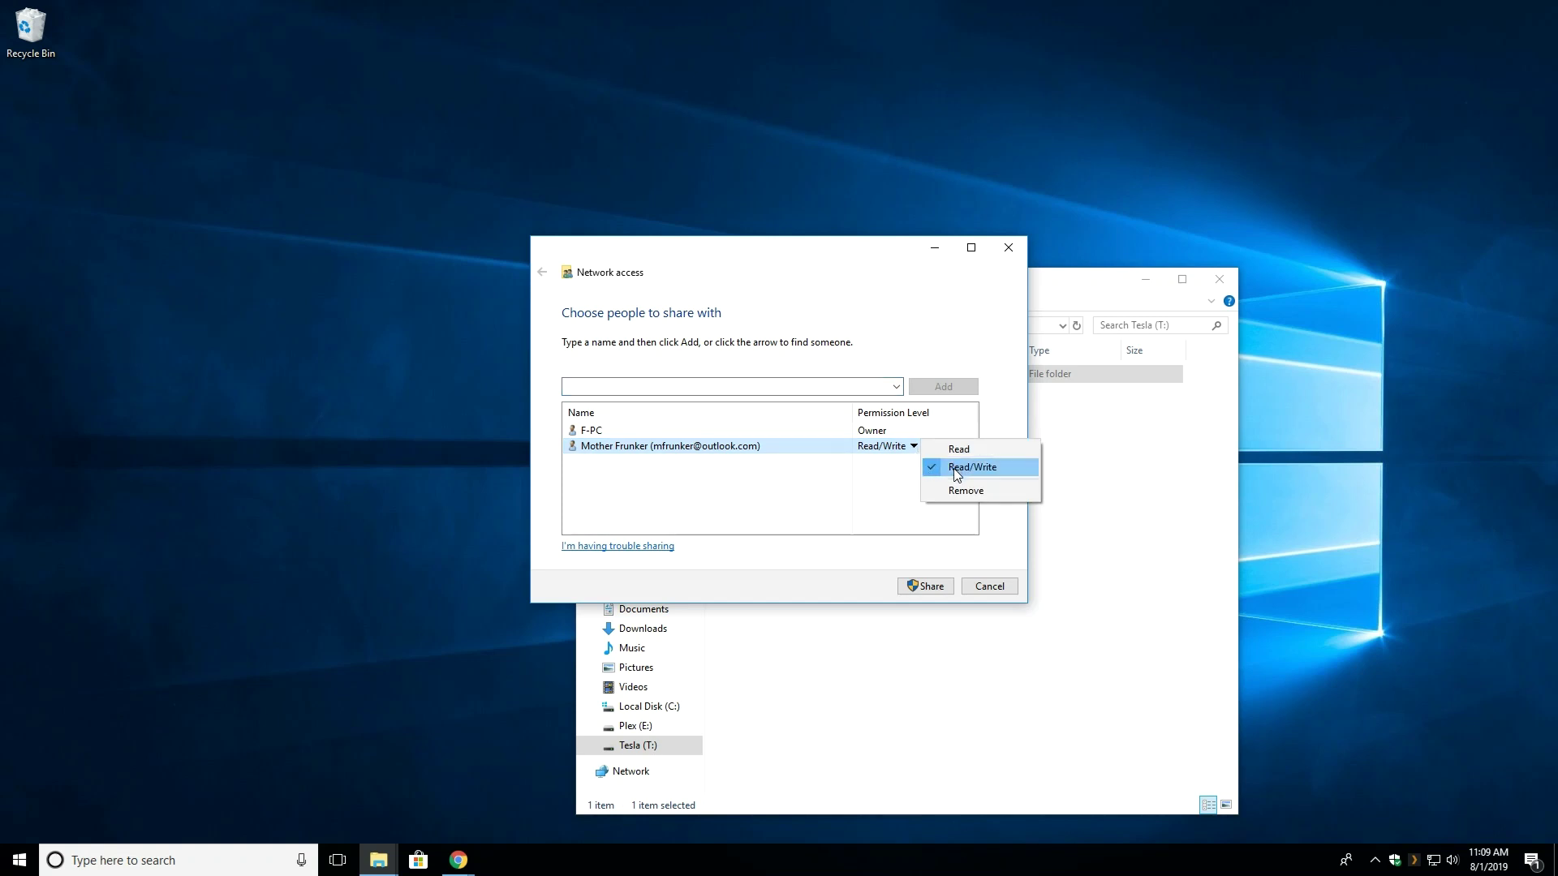
{"action": "left_click", "coordinate": [957, 469]}
{"action": "left_click", "coordinate": [923, 584]}
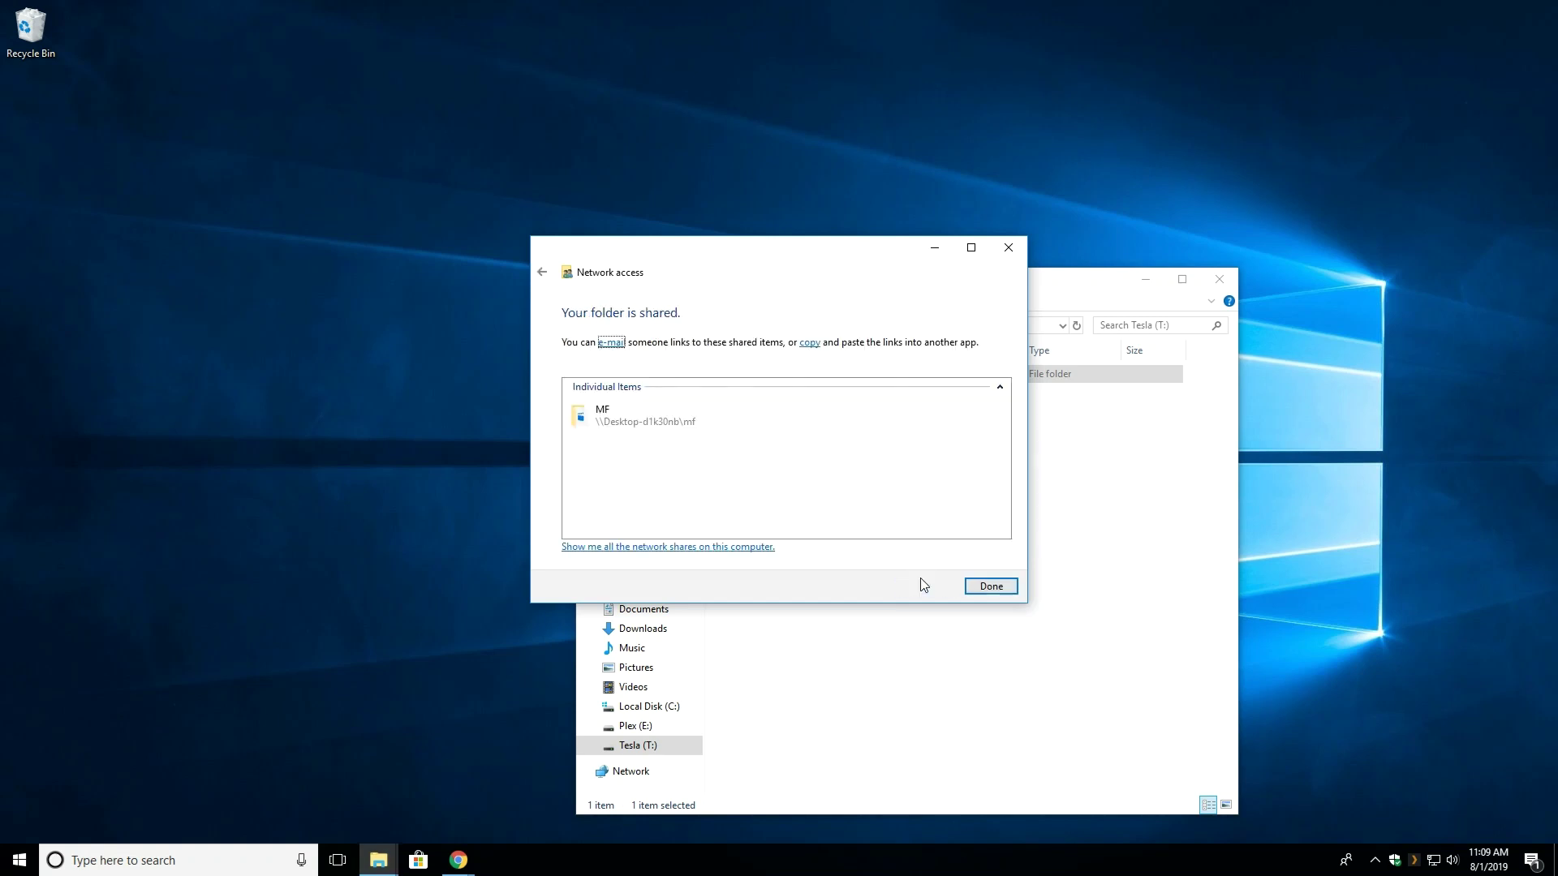
{"action": "left_click", "coordinate": [690, 426]}
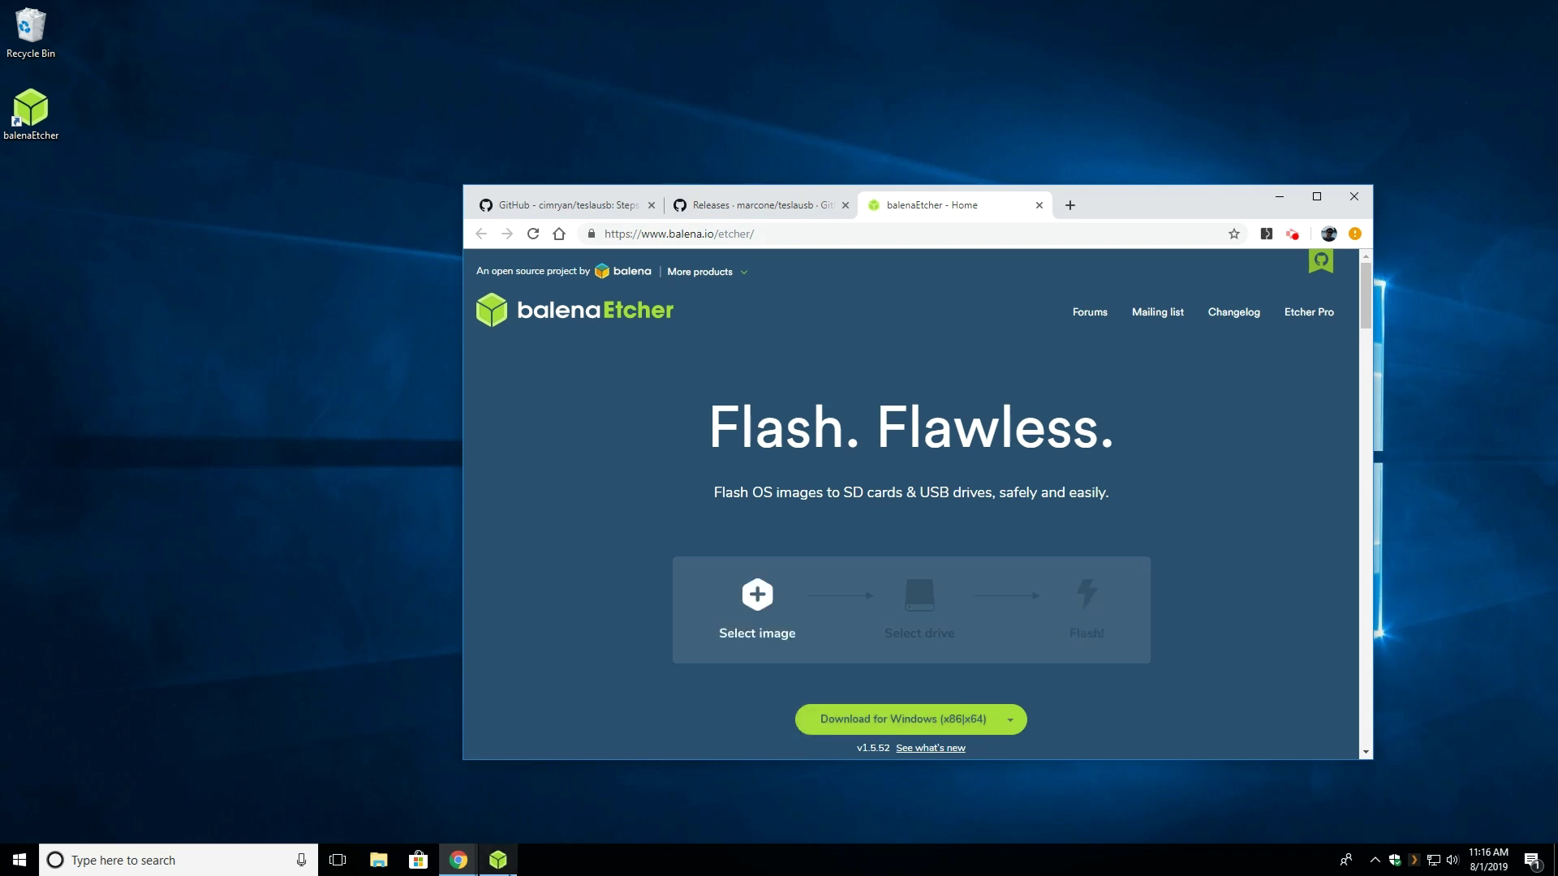
Launch Etcher and download teslausb-20190615.zip from the teslausb GitHub releases assets.
{"action": "left_click", "coordinate": [499, 860]}
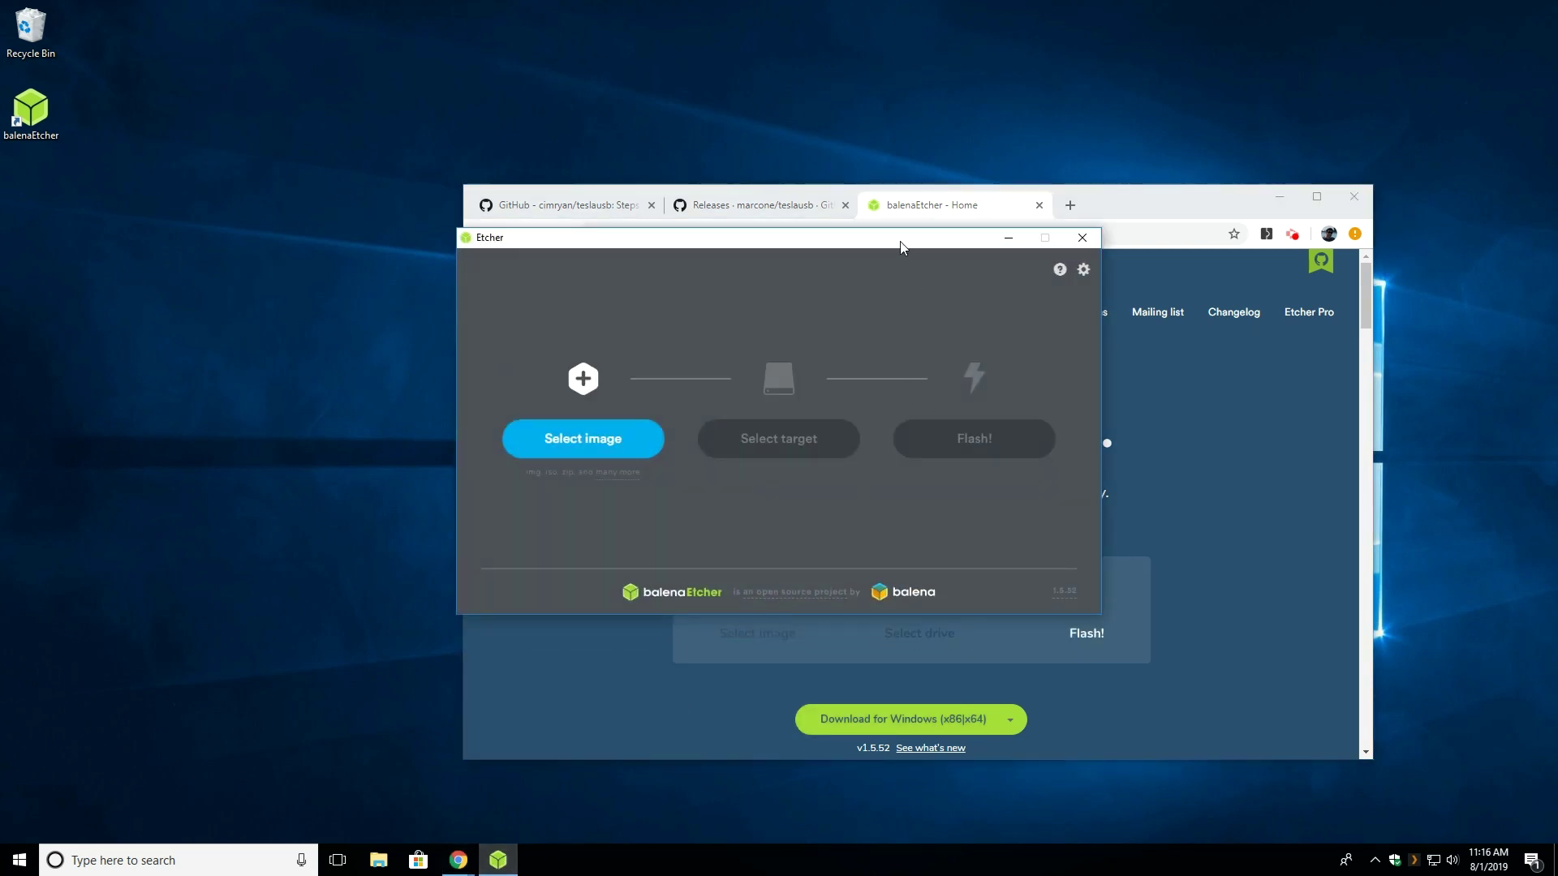
{"action": "left_click_drag", "start_coordinate": [901, 246], "coordinate": [1065, 333]}
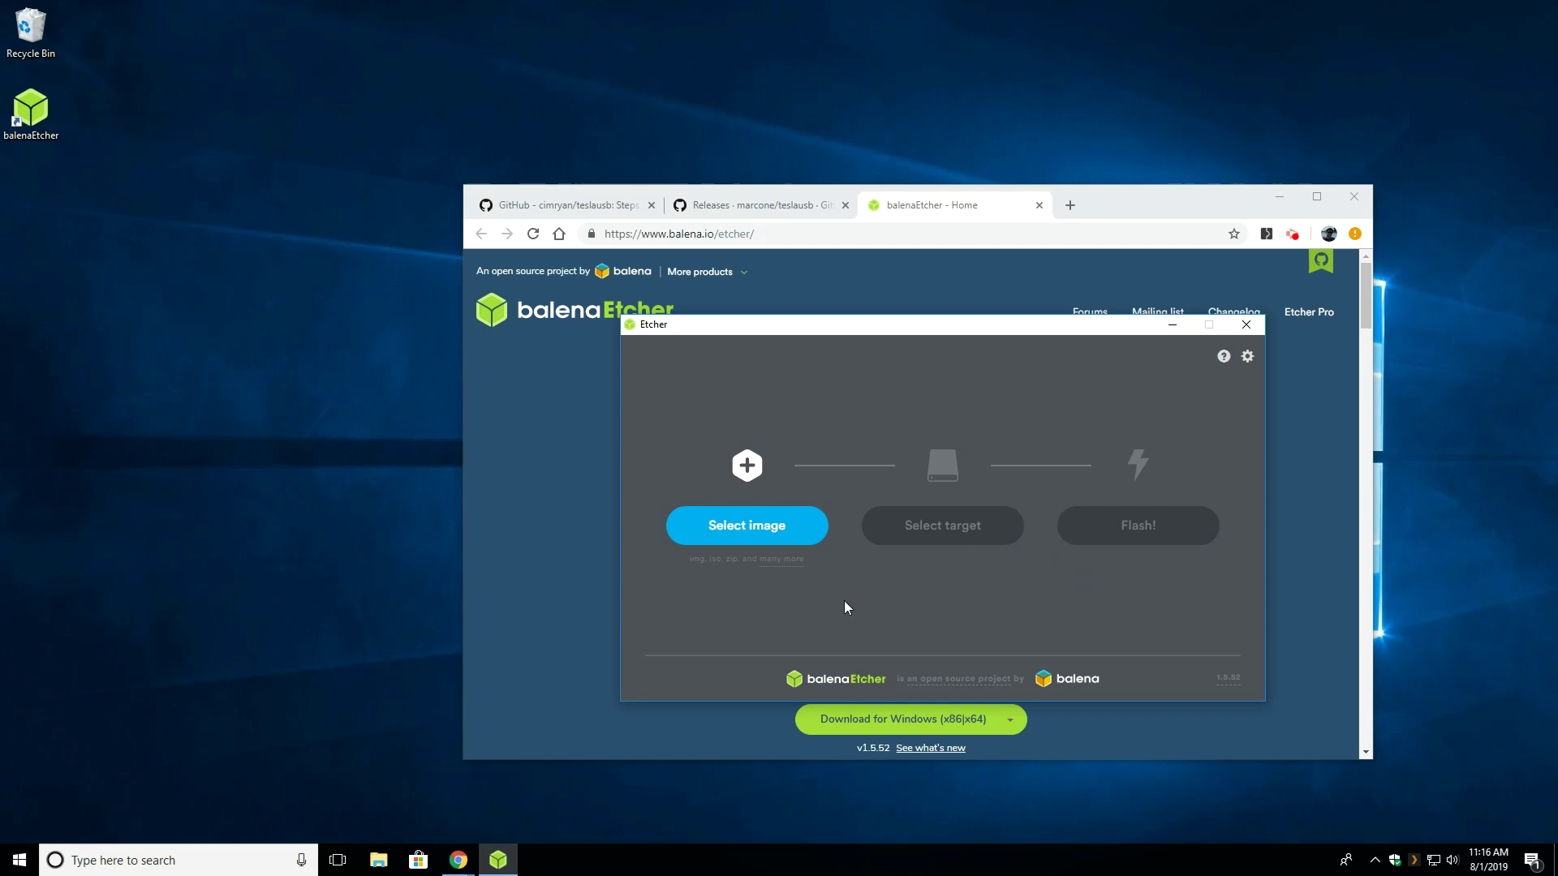
{"action": "left_click", "coordinate": [793, 205]}
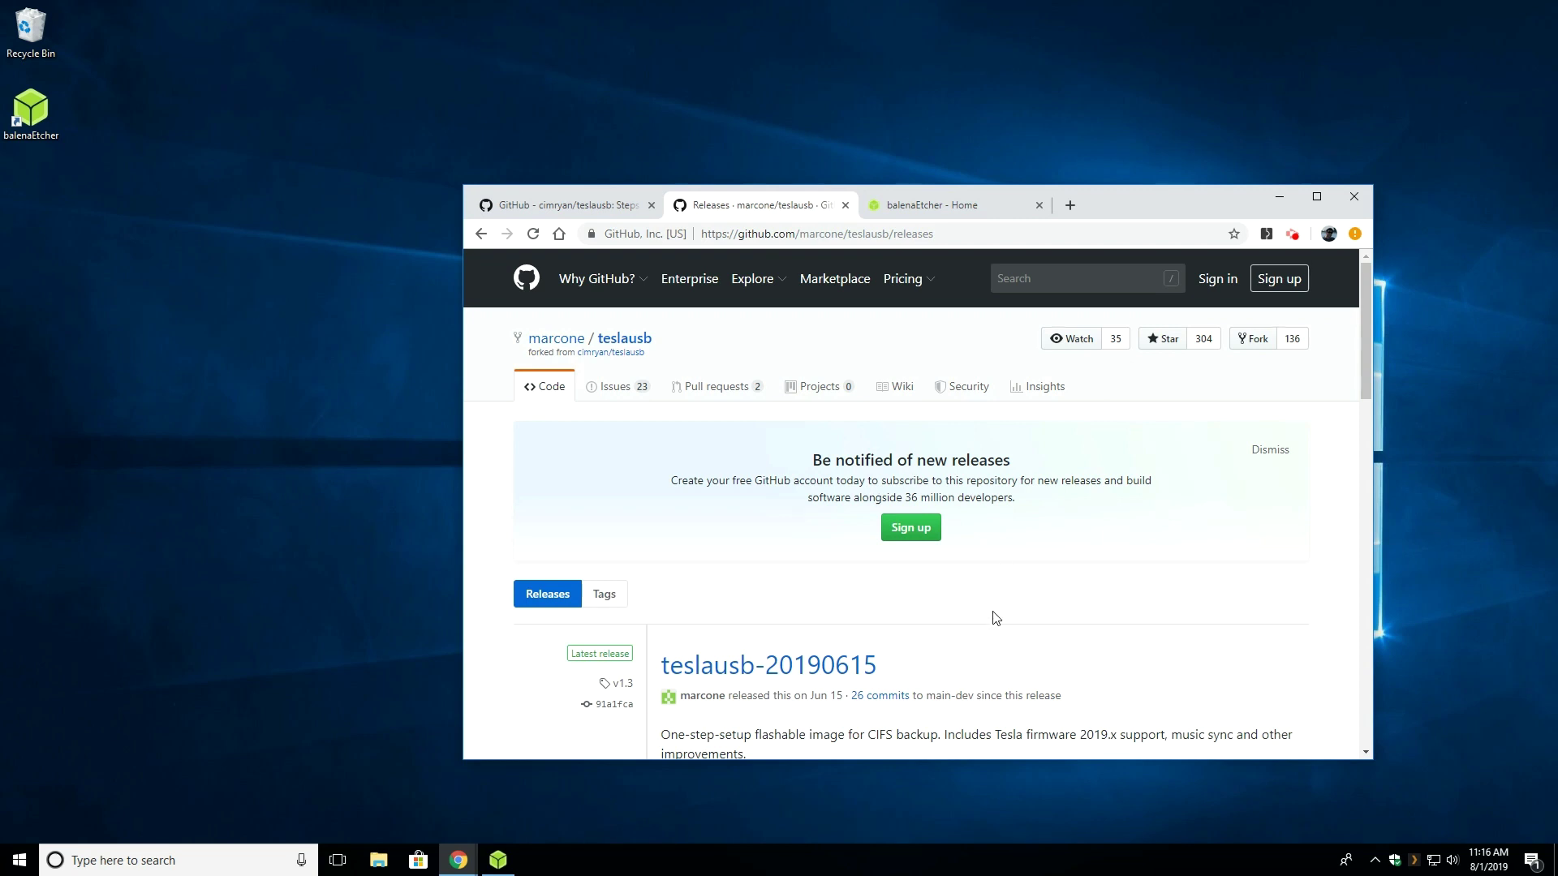
{"action": "scroll", "coordinate": [996, 624], "scroll_direction": "down", "scroll_amount": 4}
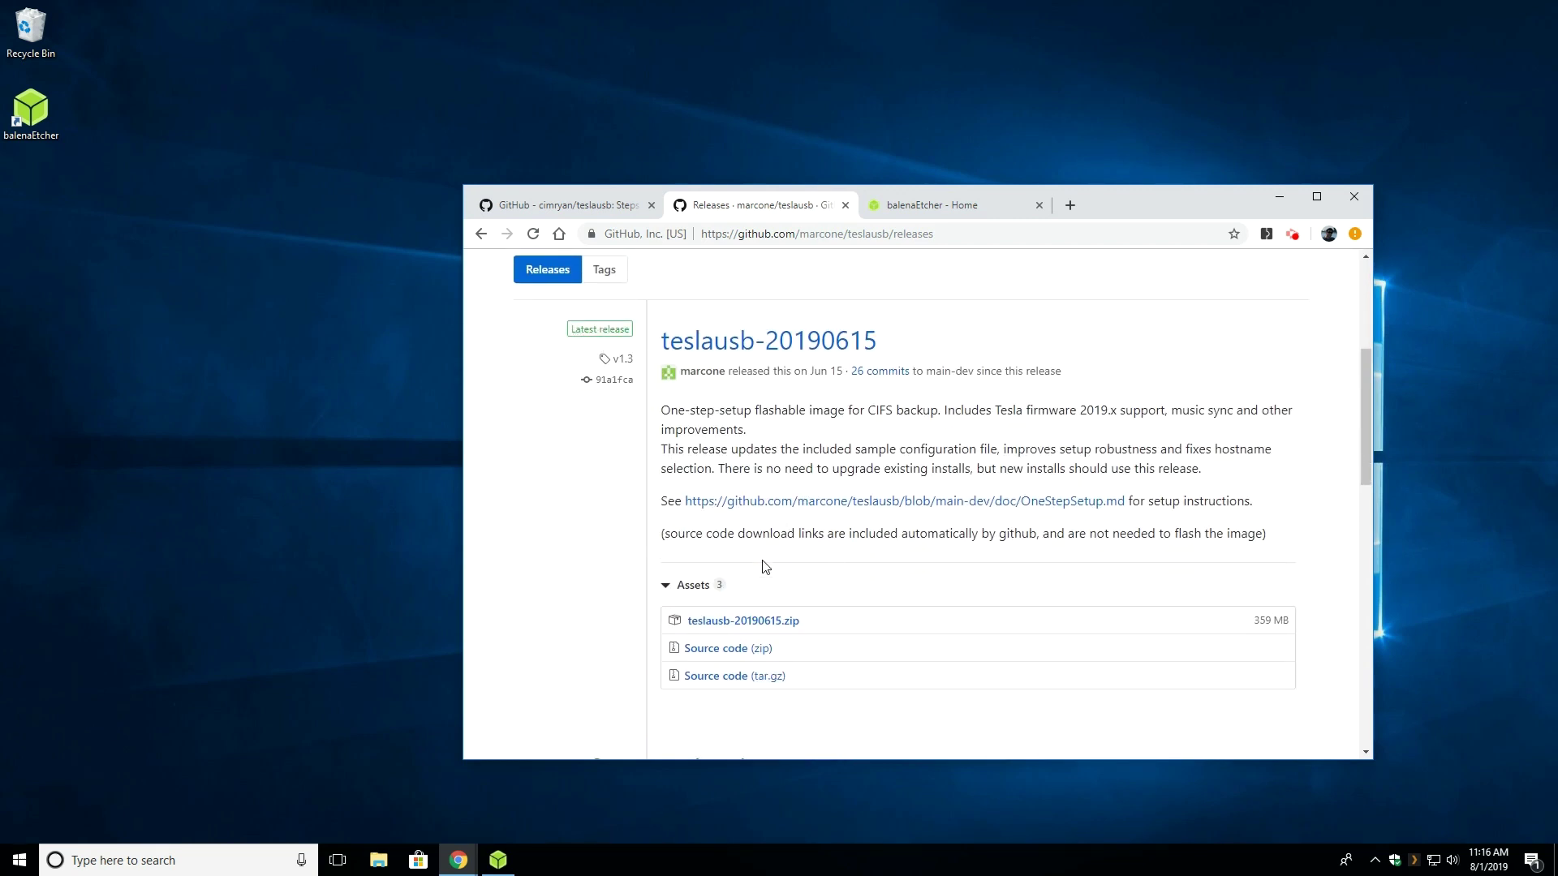
{"action": "left_click", "coordinate": [791, 622]}
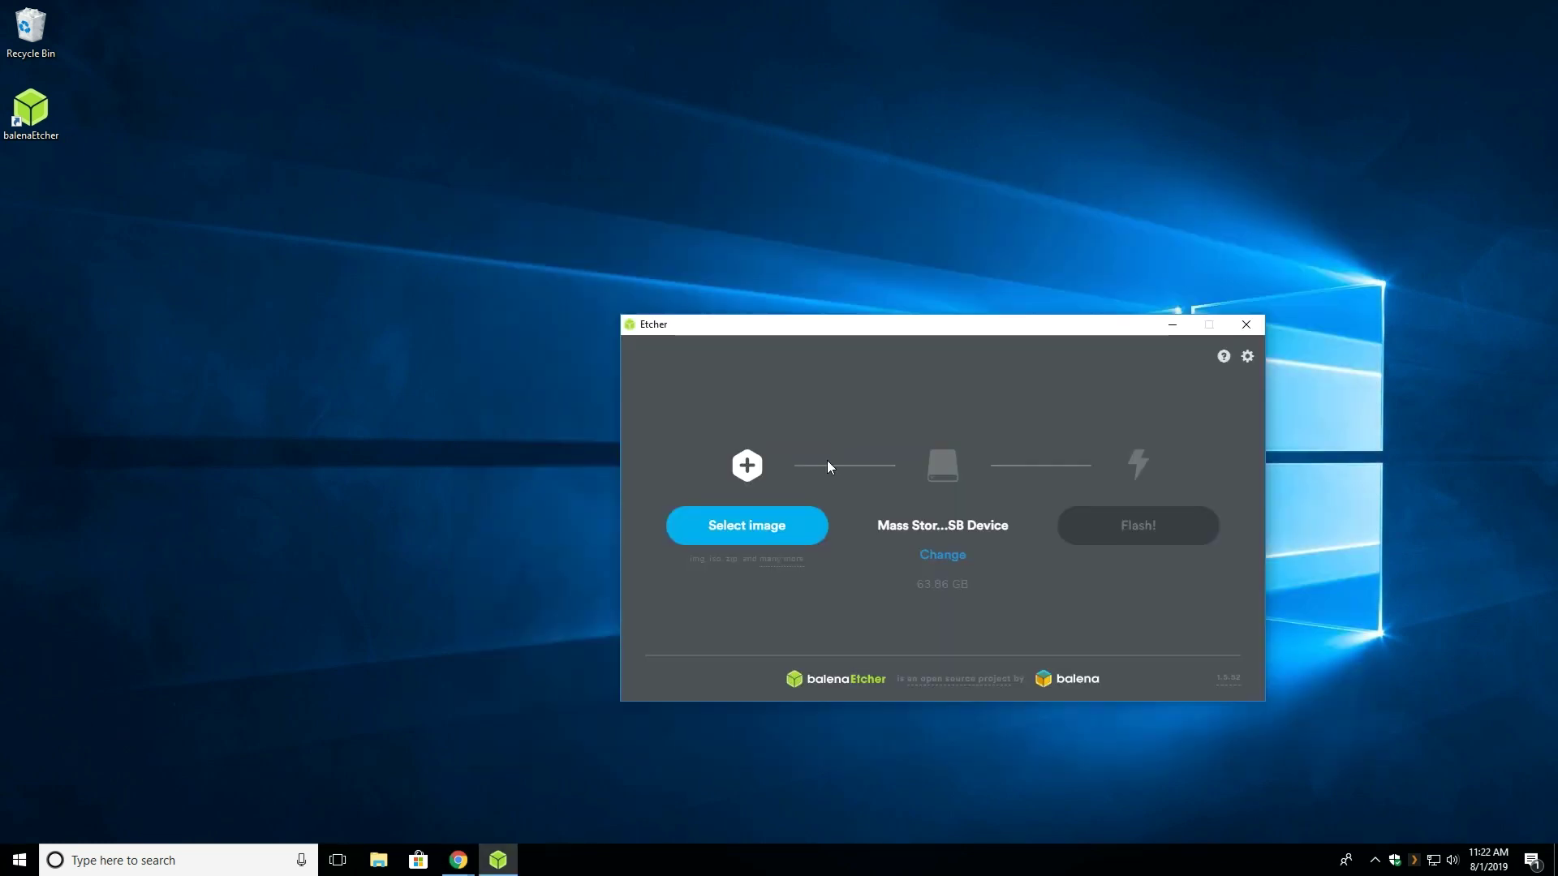
Load teslausb-20190615.zip from Downloads into Etcher and flash it to the 63.86 GB card.
{"action": "left_click", "coordinate": [786, 516]}
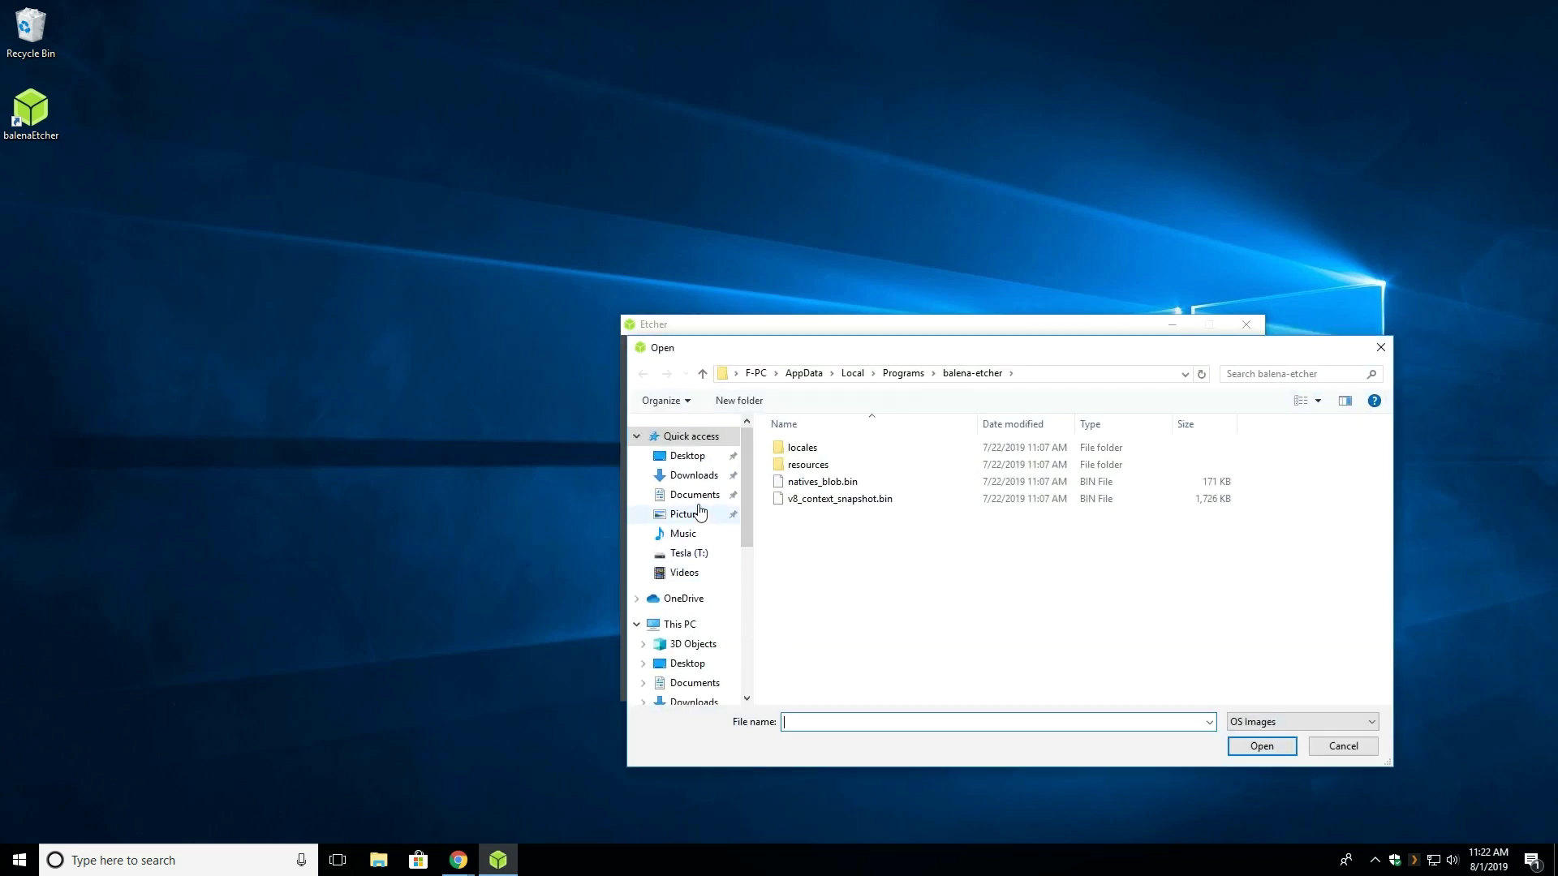
{"action": "left_click", "coordinate": [695, 478]}
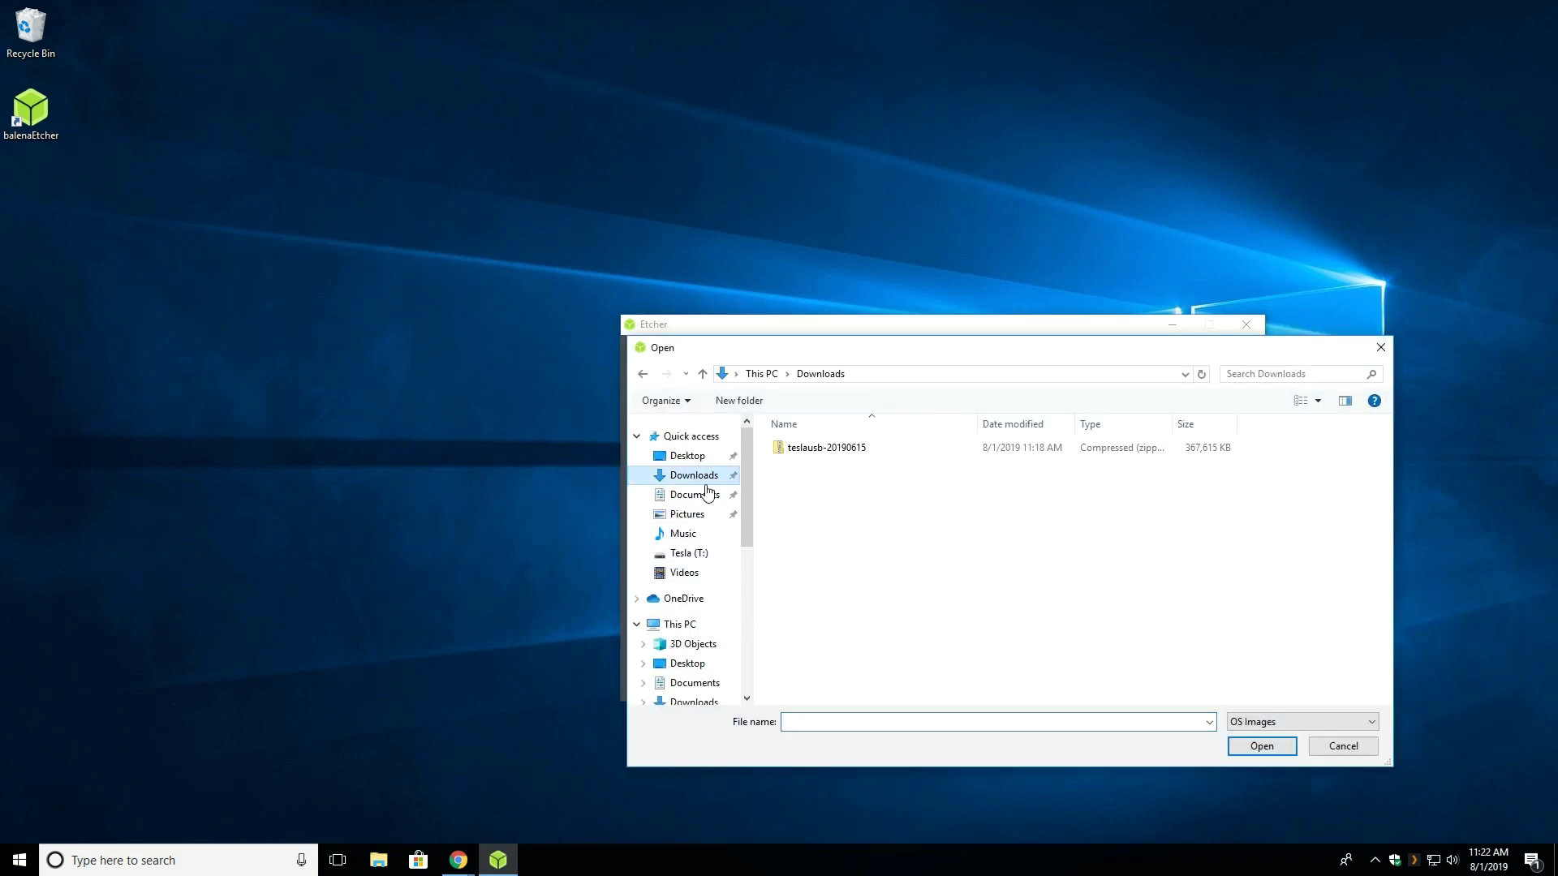
{"action": "left_click", "coordinate": [821, 455]}
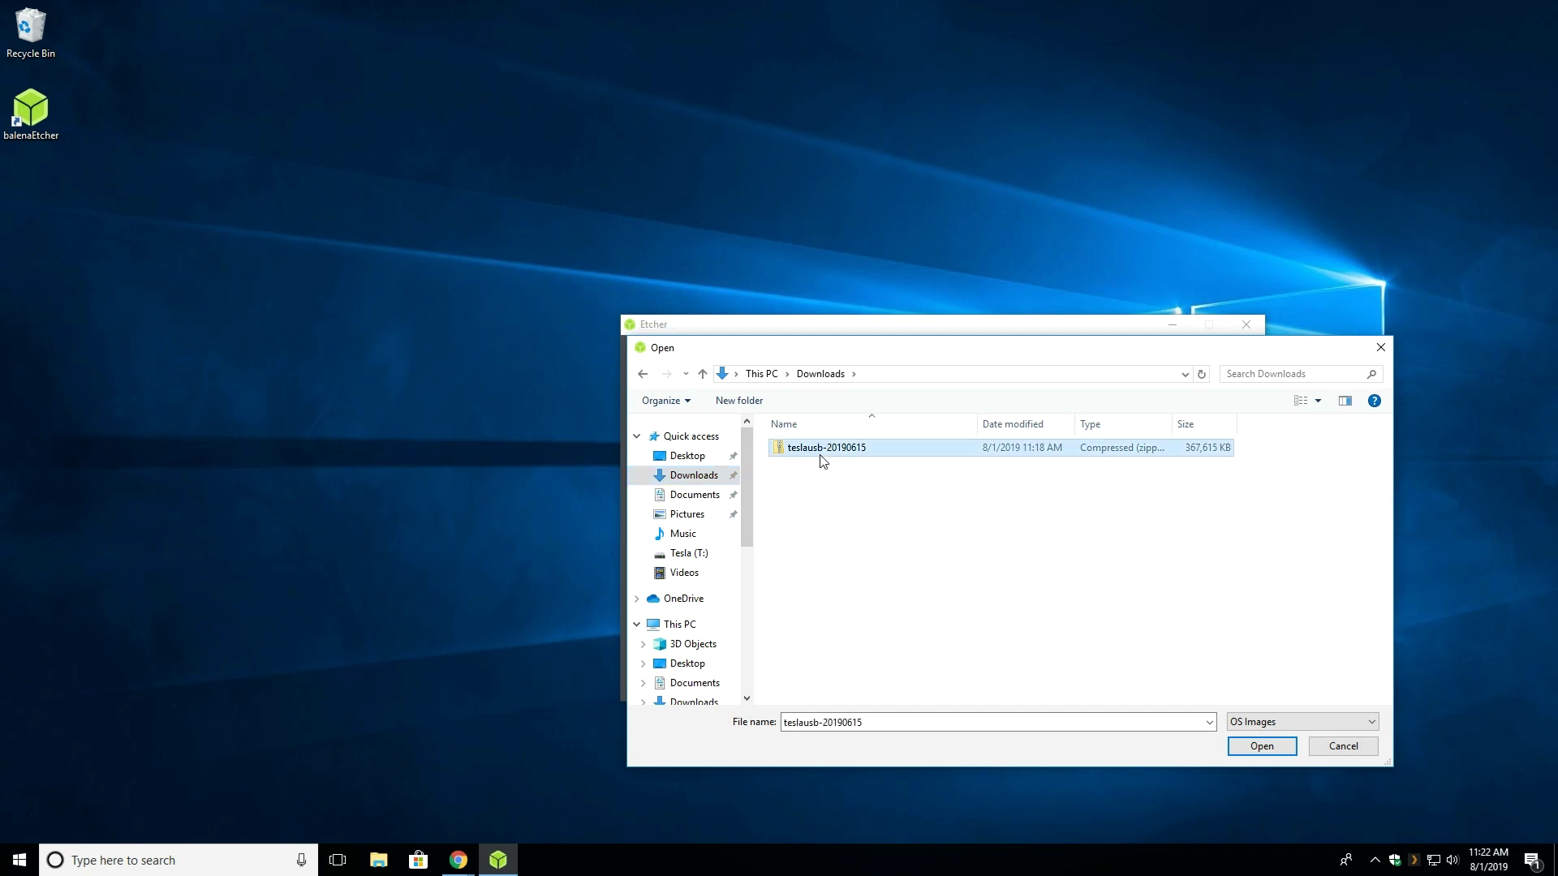
{"action": "left_click", "coordinate": [1251, 747]}
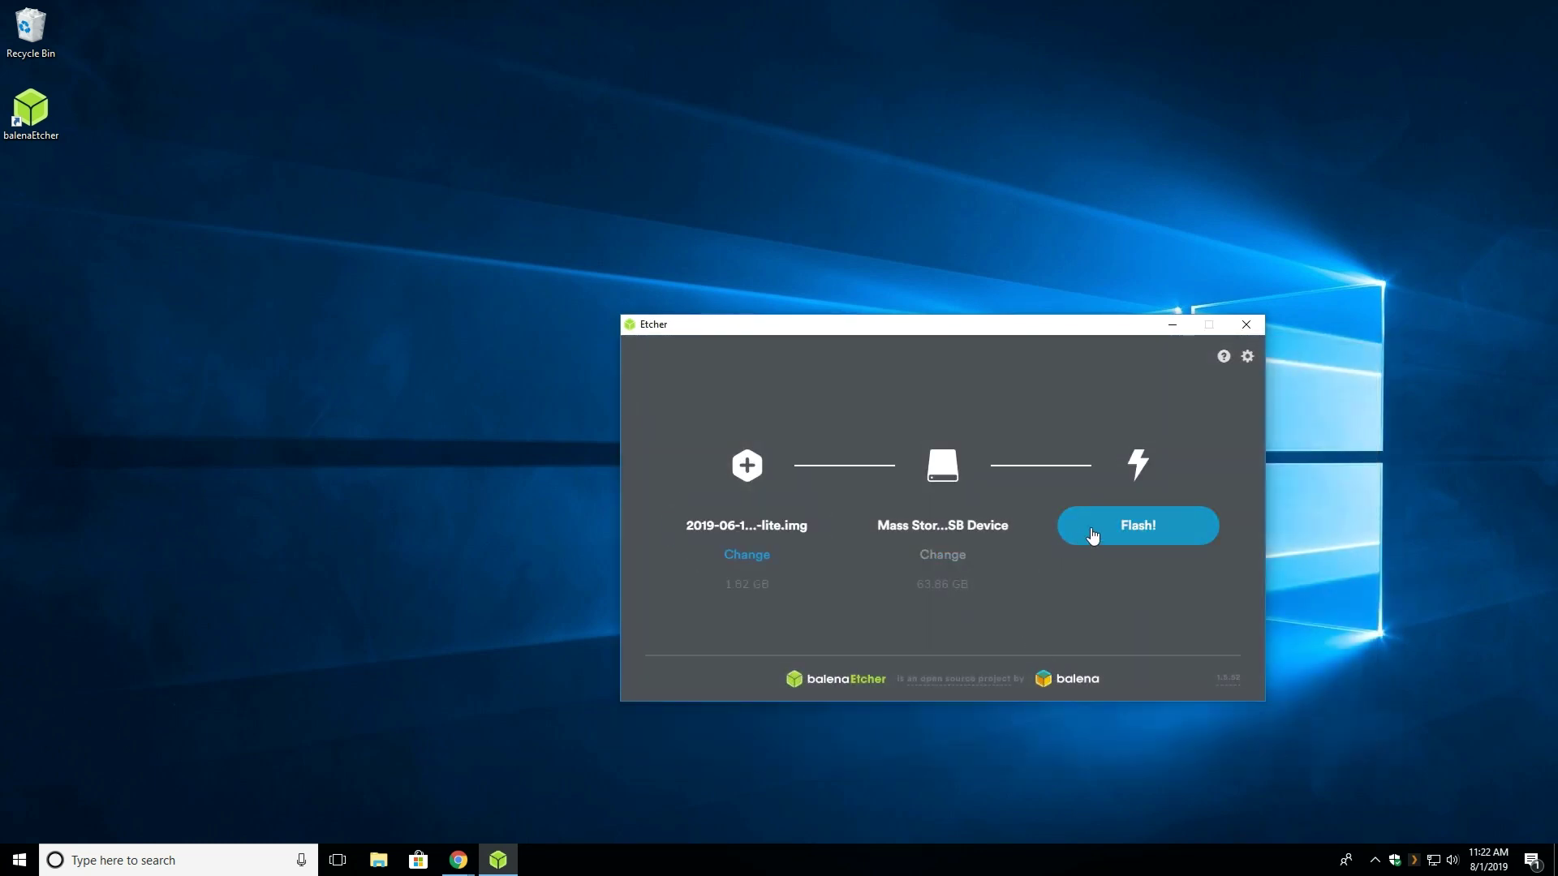
{"action": "left_click", "coordinate": [1093, 536]}
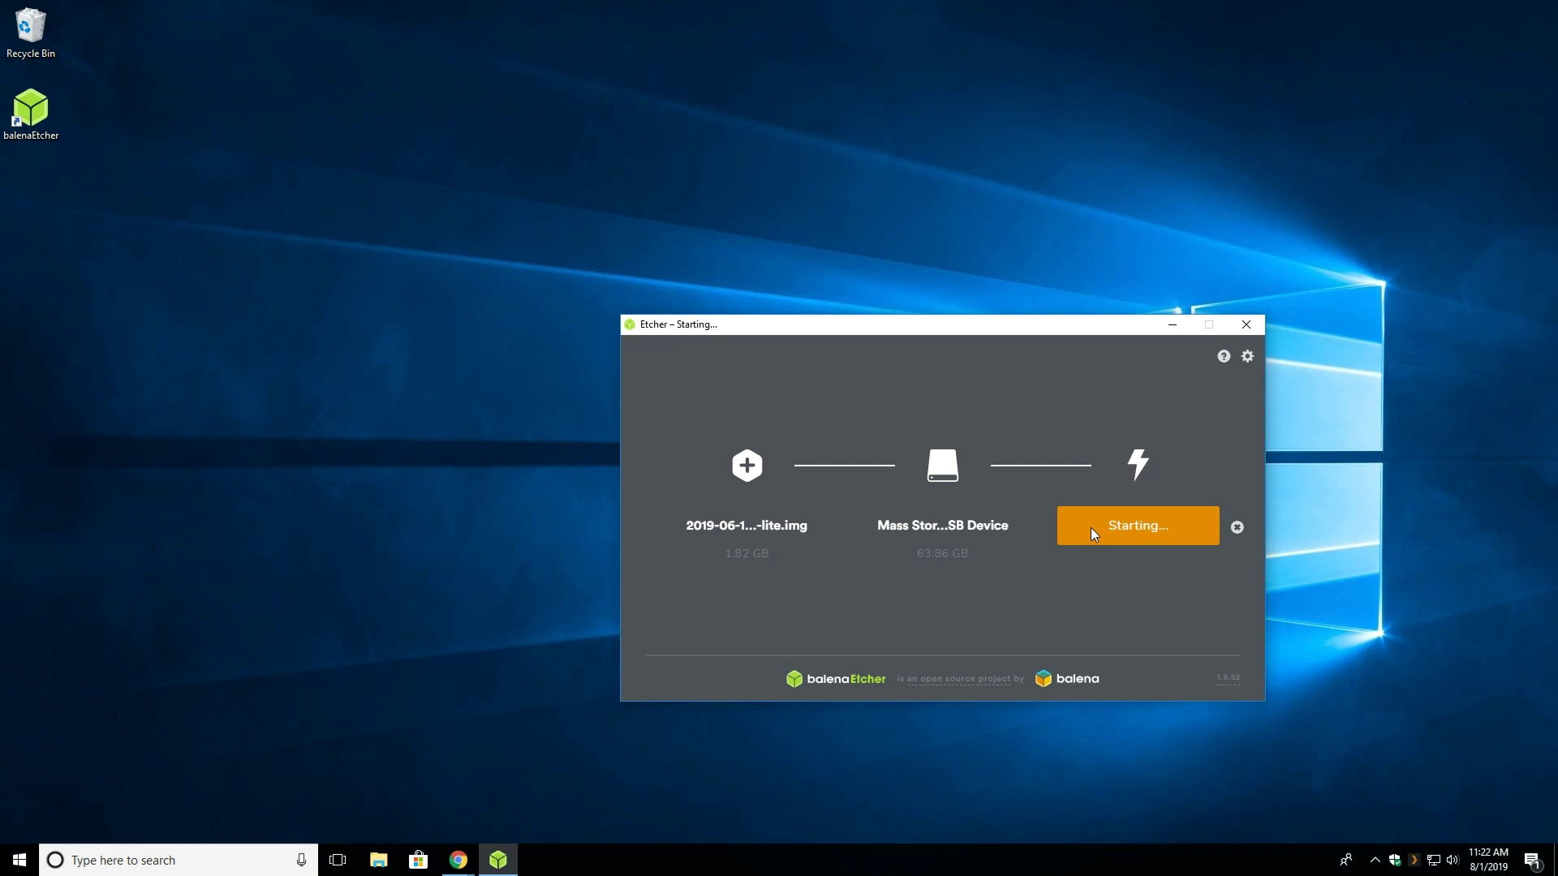
{"action": "left_click_drag", "start_coordinate": [937, 326], "coordinate": [901, 344]}
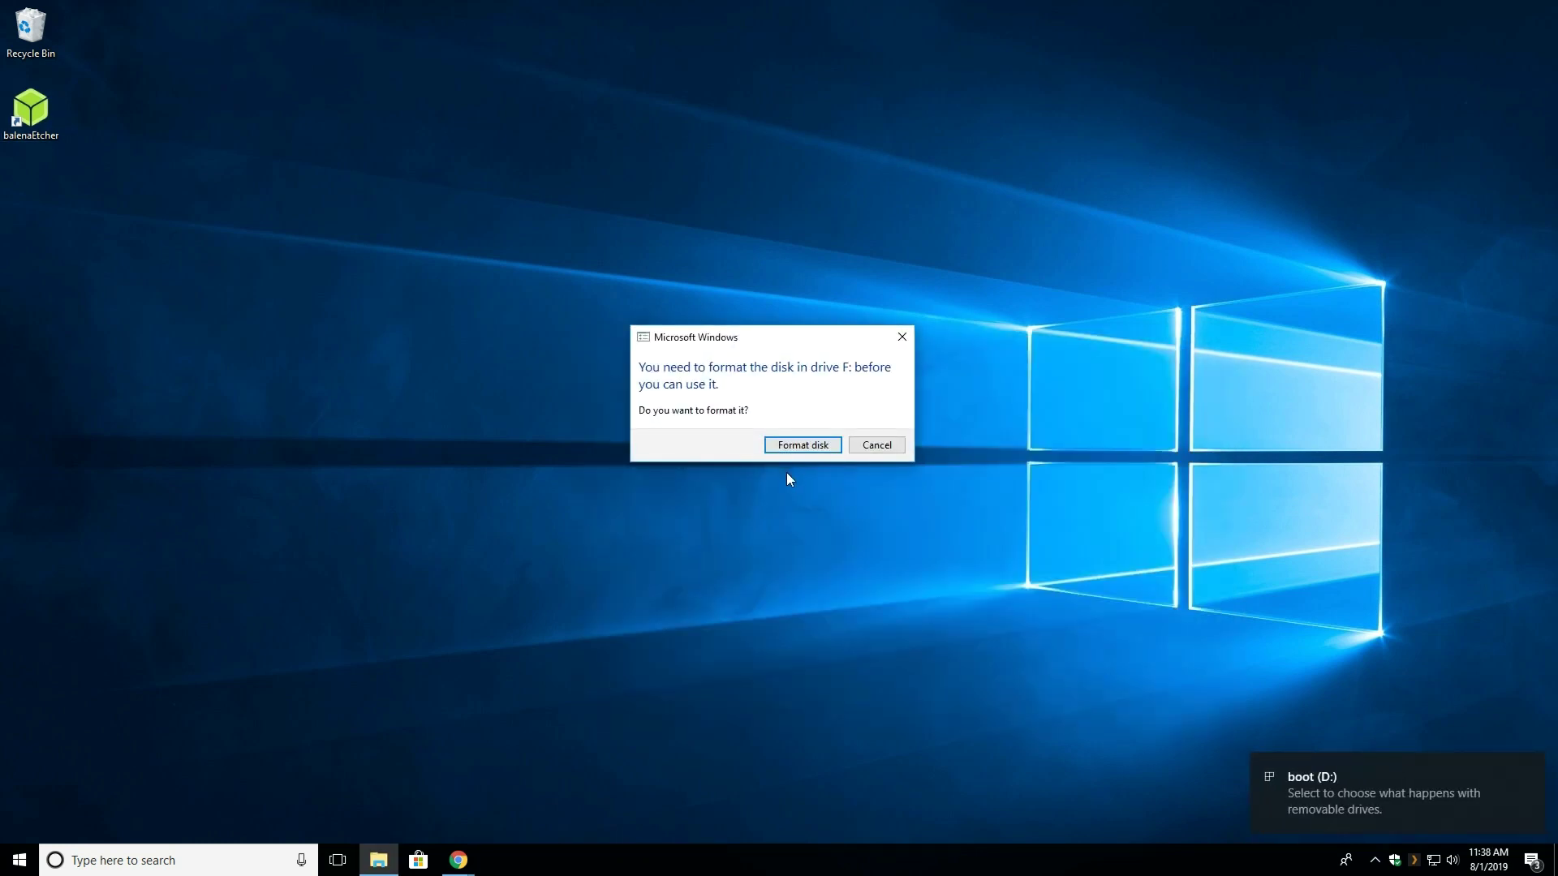
Decline formatting the flashed card and open the boot (D:) drive in File Explorer.
{"action": "left_click", "coordinate": [876, 449]}
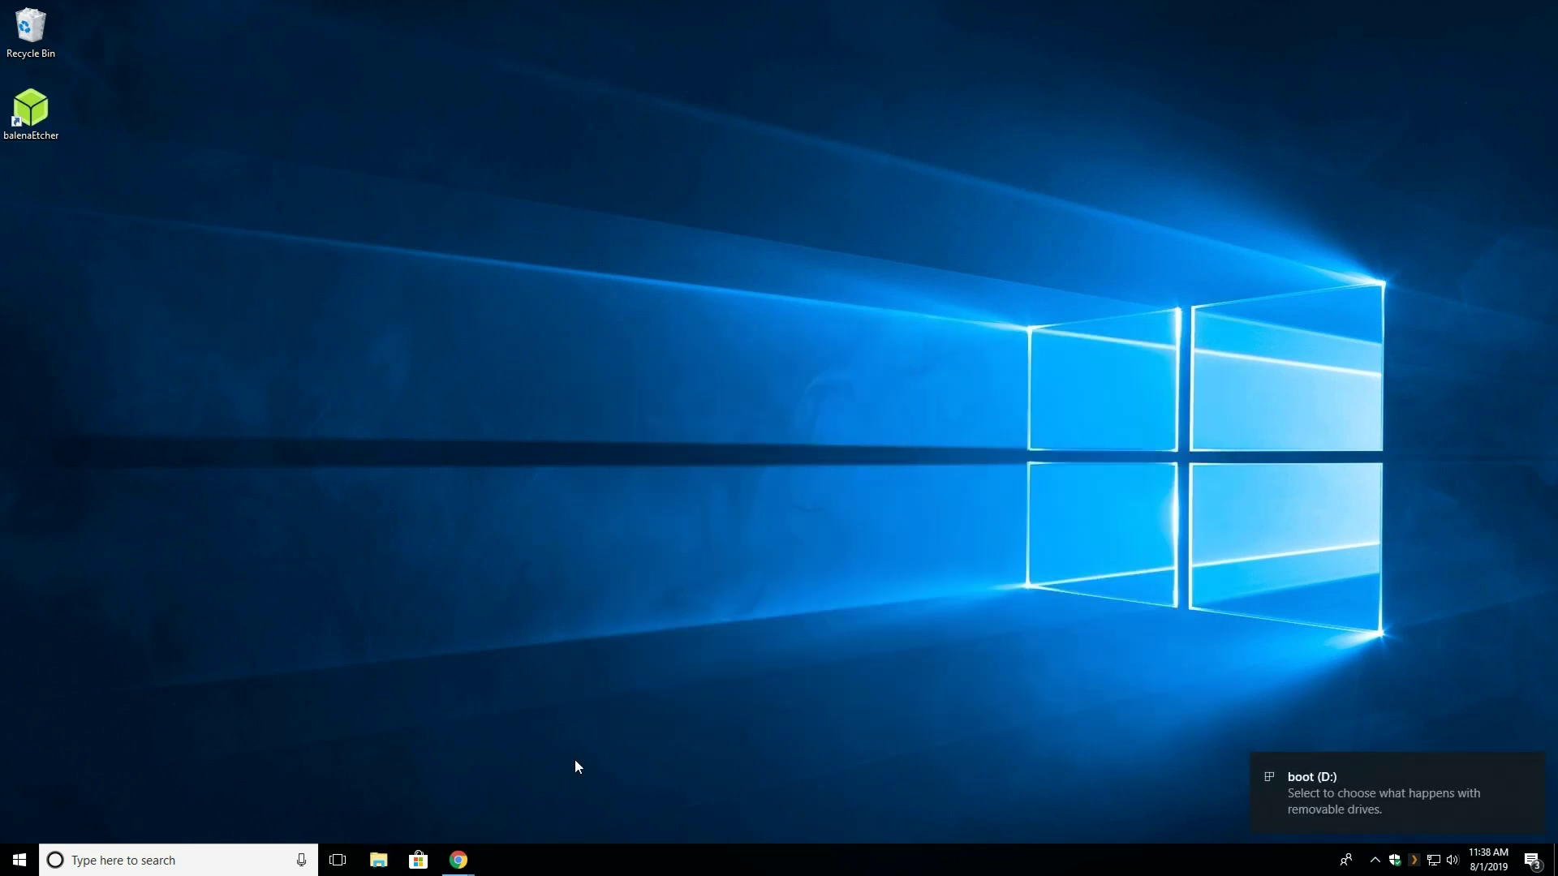
{"action": "left_click", "coordinate": [378, 862]}
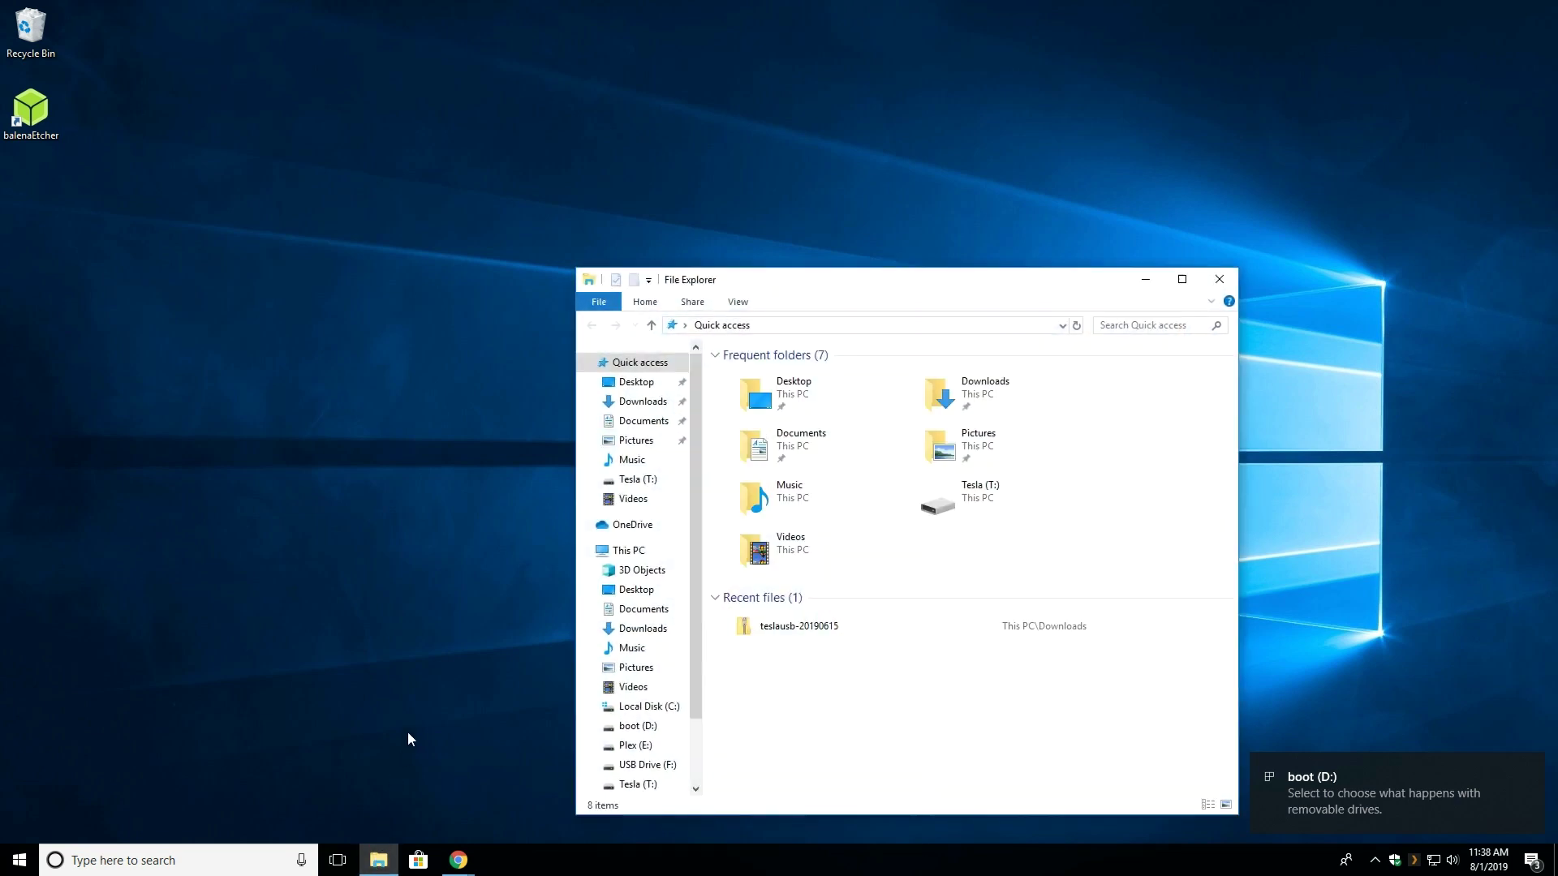
{"action": "left_click", "coordinate": [647, 733]}
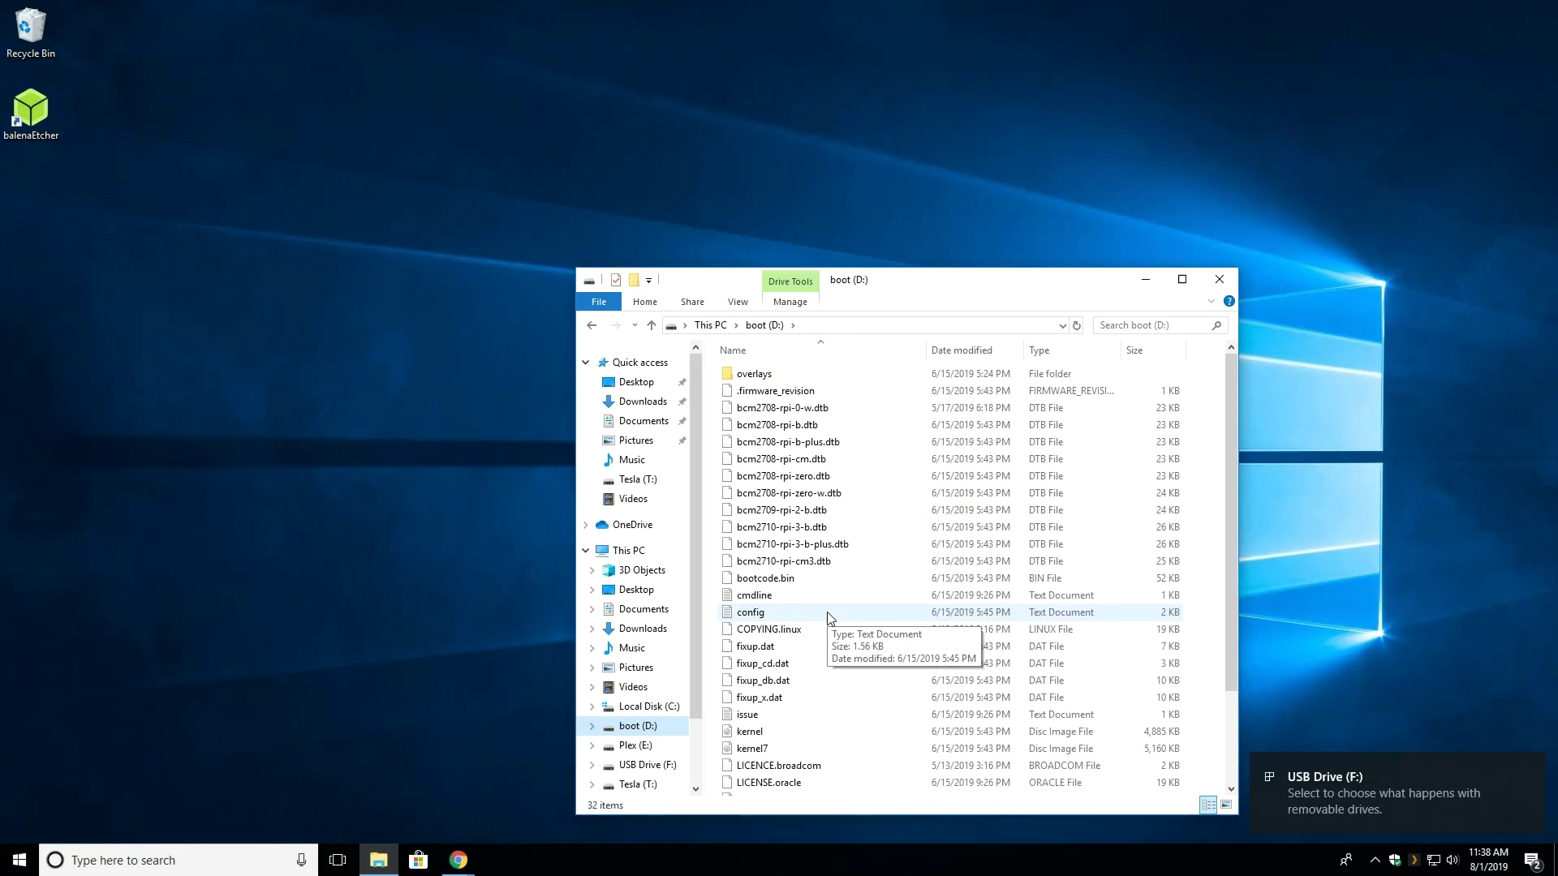
{"action": "scroll", "coordinate": [829, 618], "scroll_direction": "down", "scroll_amount": 3}
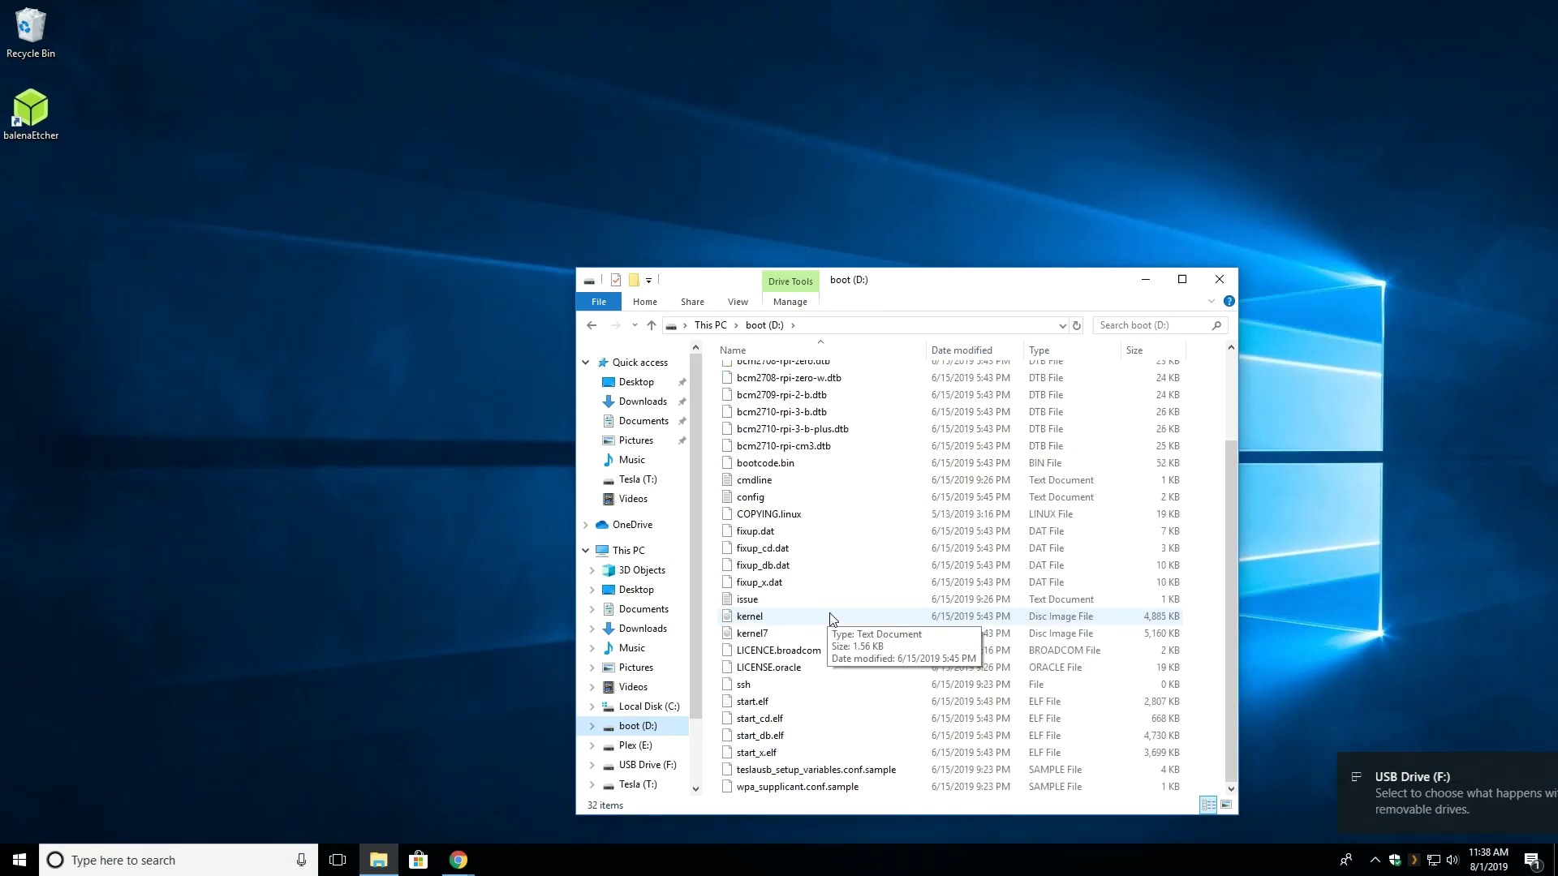
Delete the .sample extension, renaming the file to teslausb_setup_variables.conf.
{"action": "left_click", "coordinate": [839, 772]}
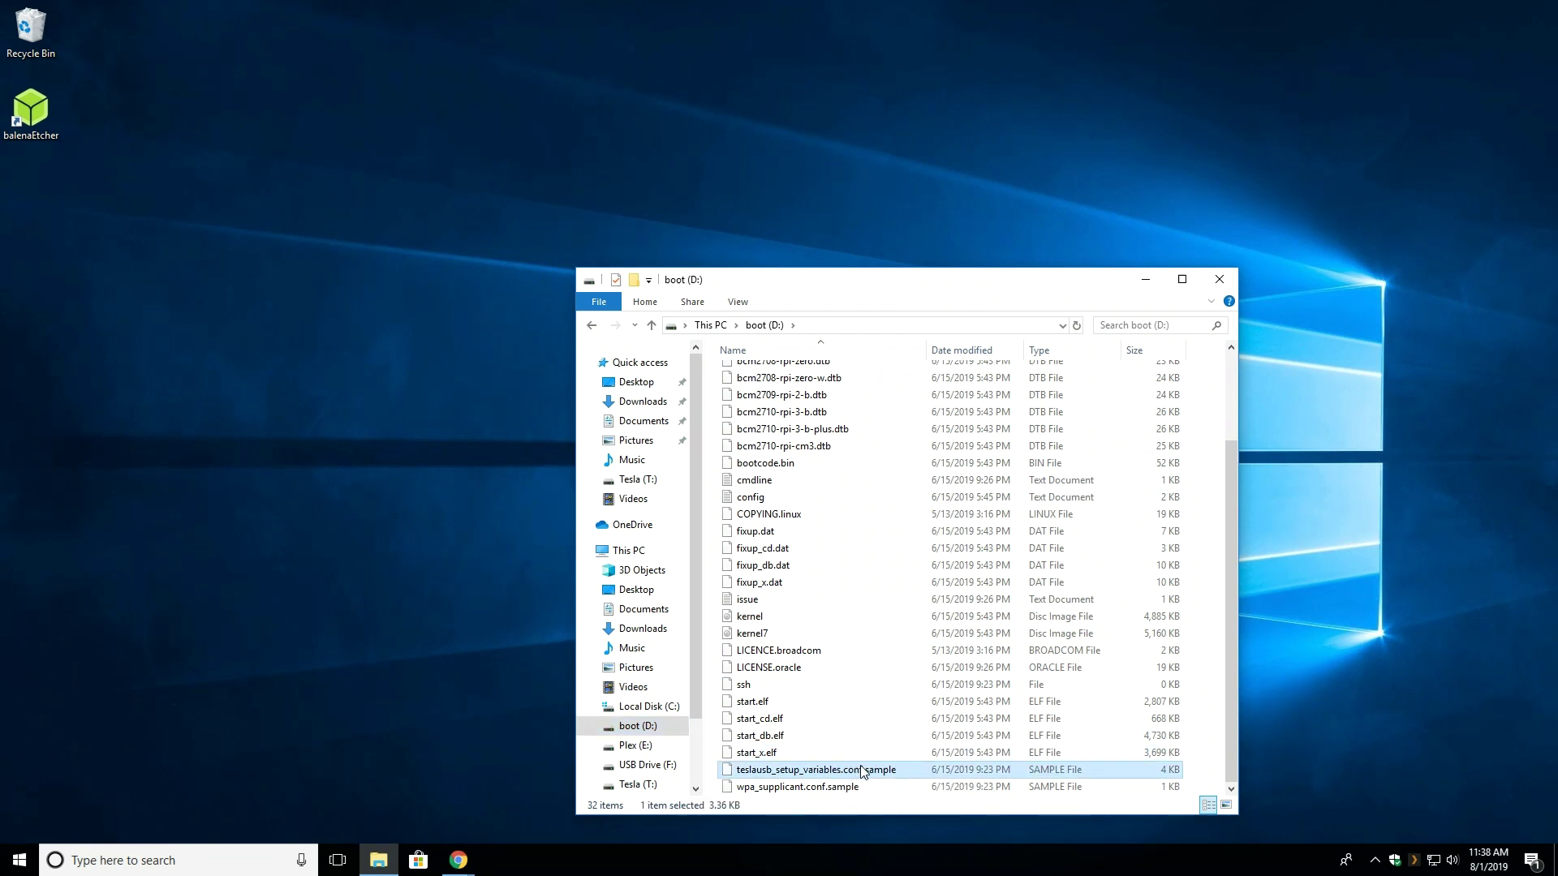
{"action": "left_click_drag", "start_coordinate": [897, 770], "coordinate": [876, 771]}
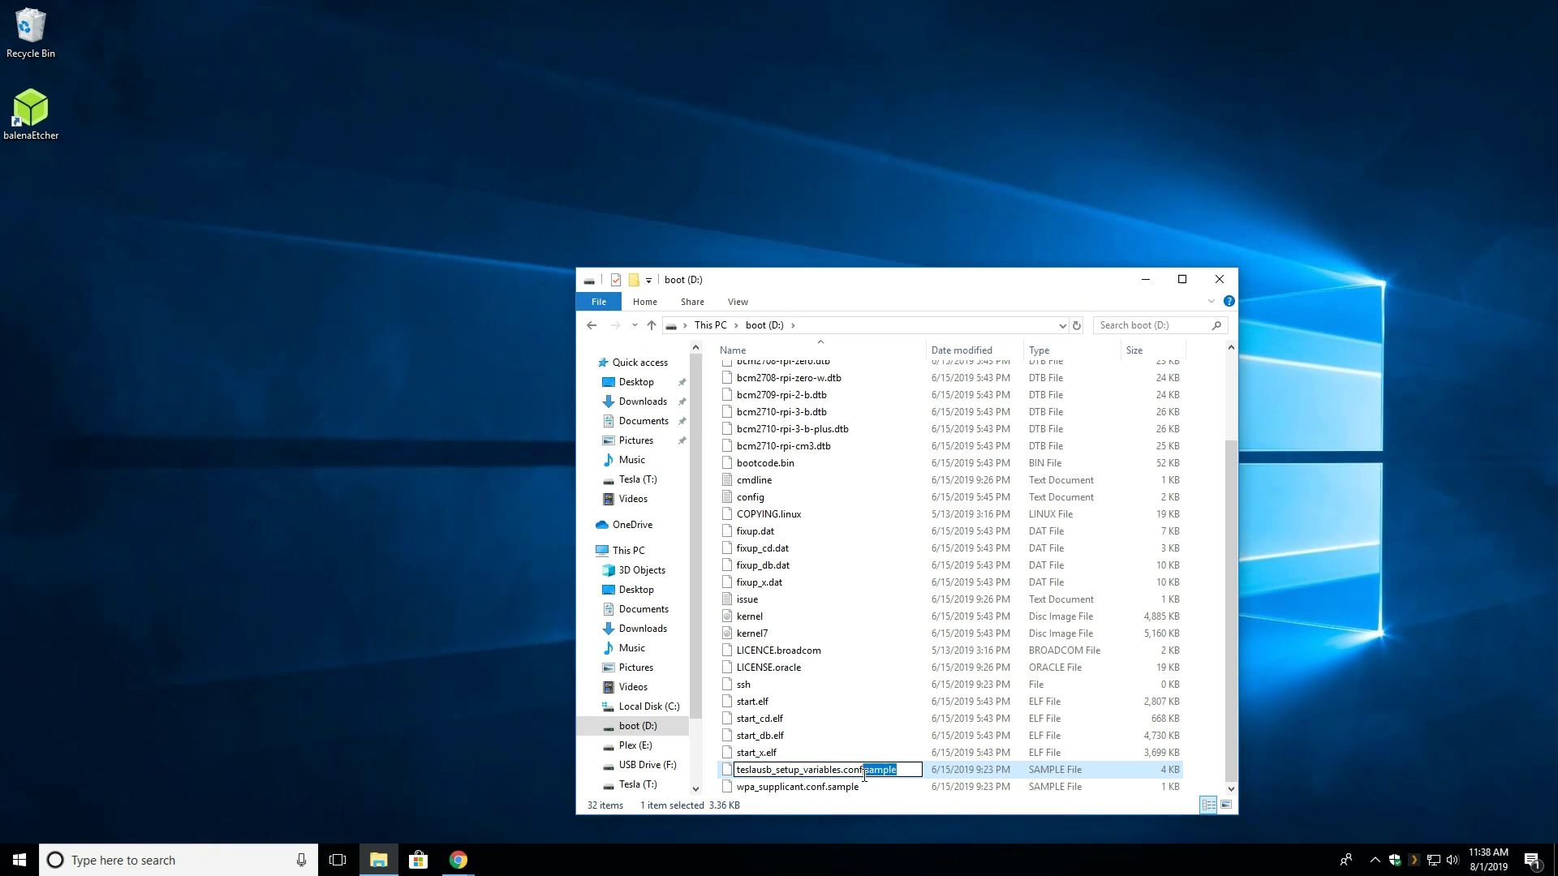
{"action": "right_click", "coordinate": [872, 769]}
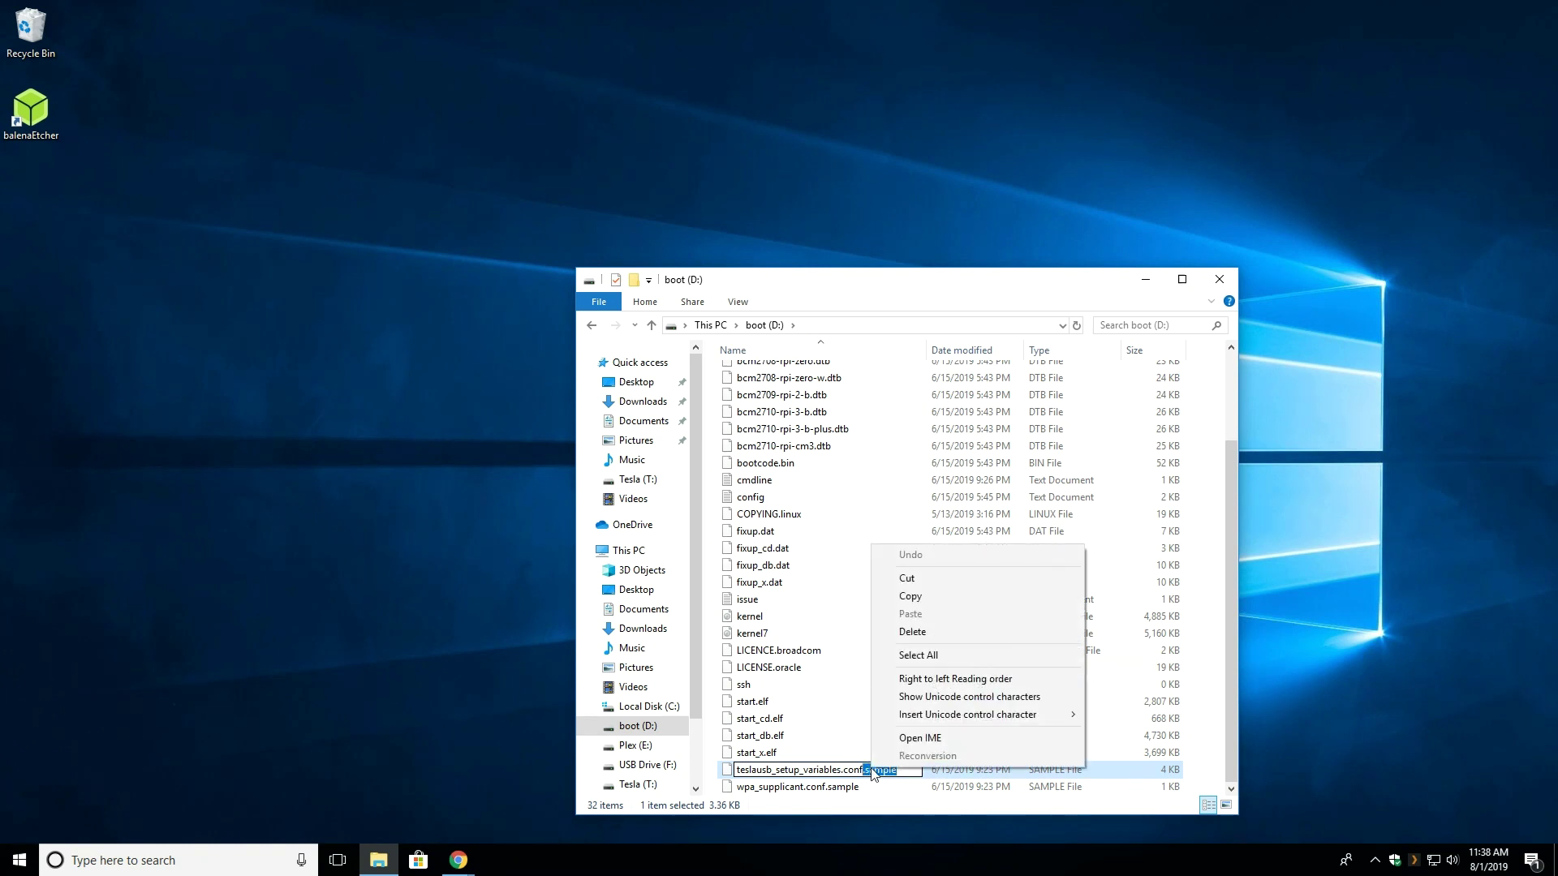
{"action": "left_click", "coordinate": [932, 631]}
{"action": "left_click", "coordinate": [912, 785]}
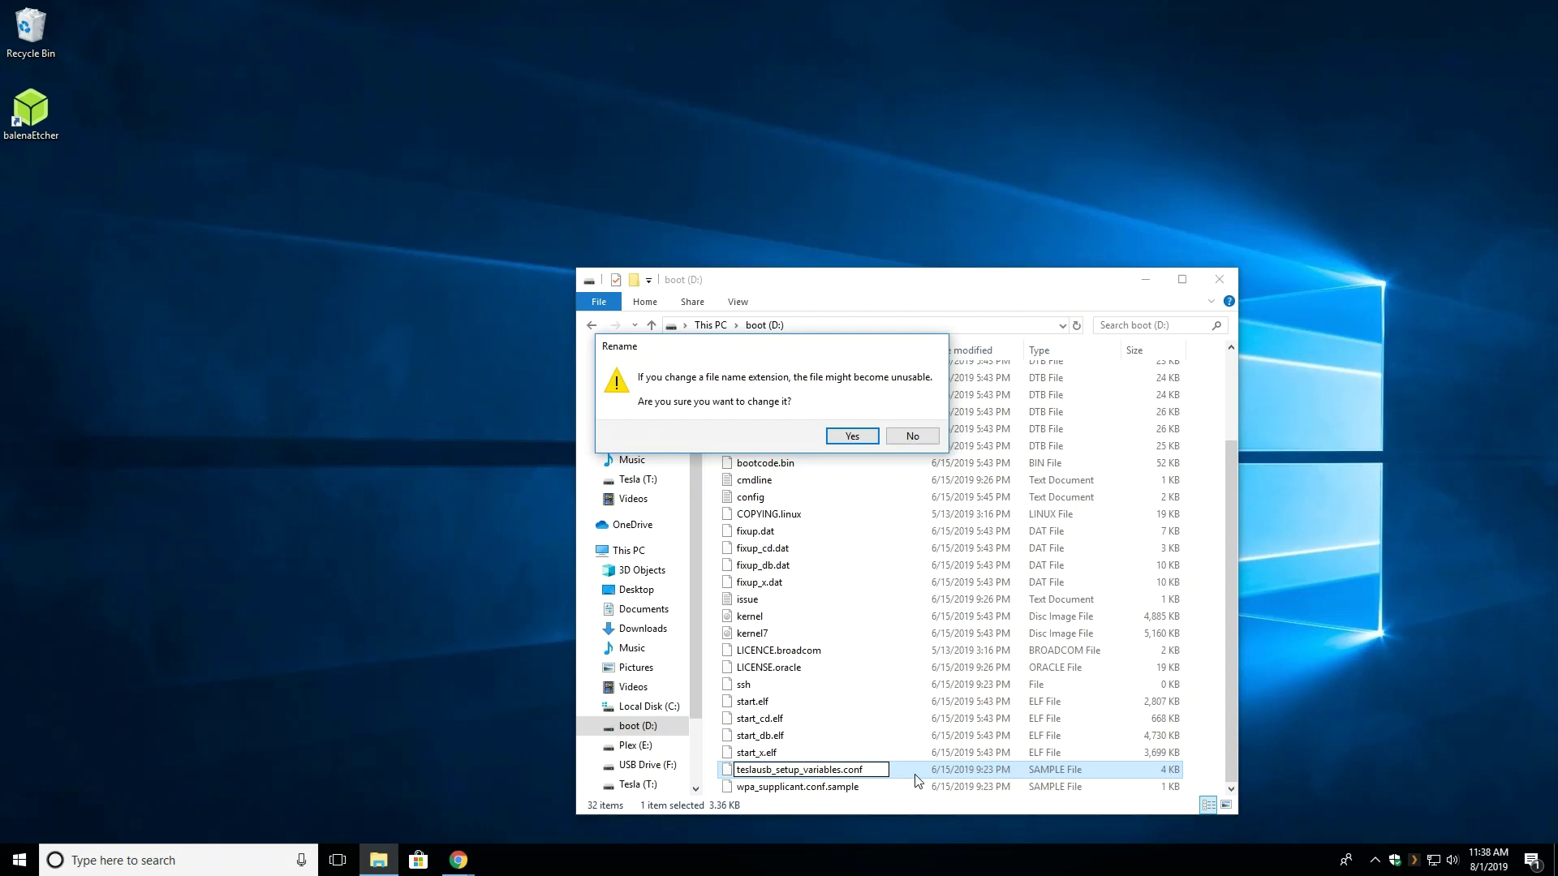
{"action": "left_click", "coordinate": [851, 437]}
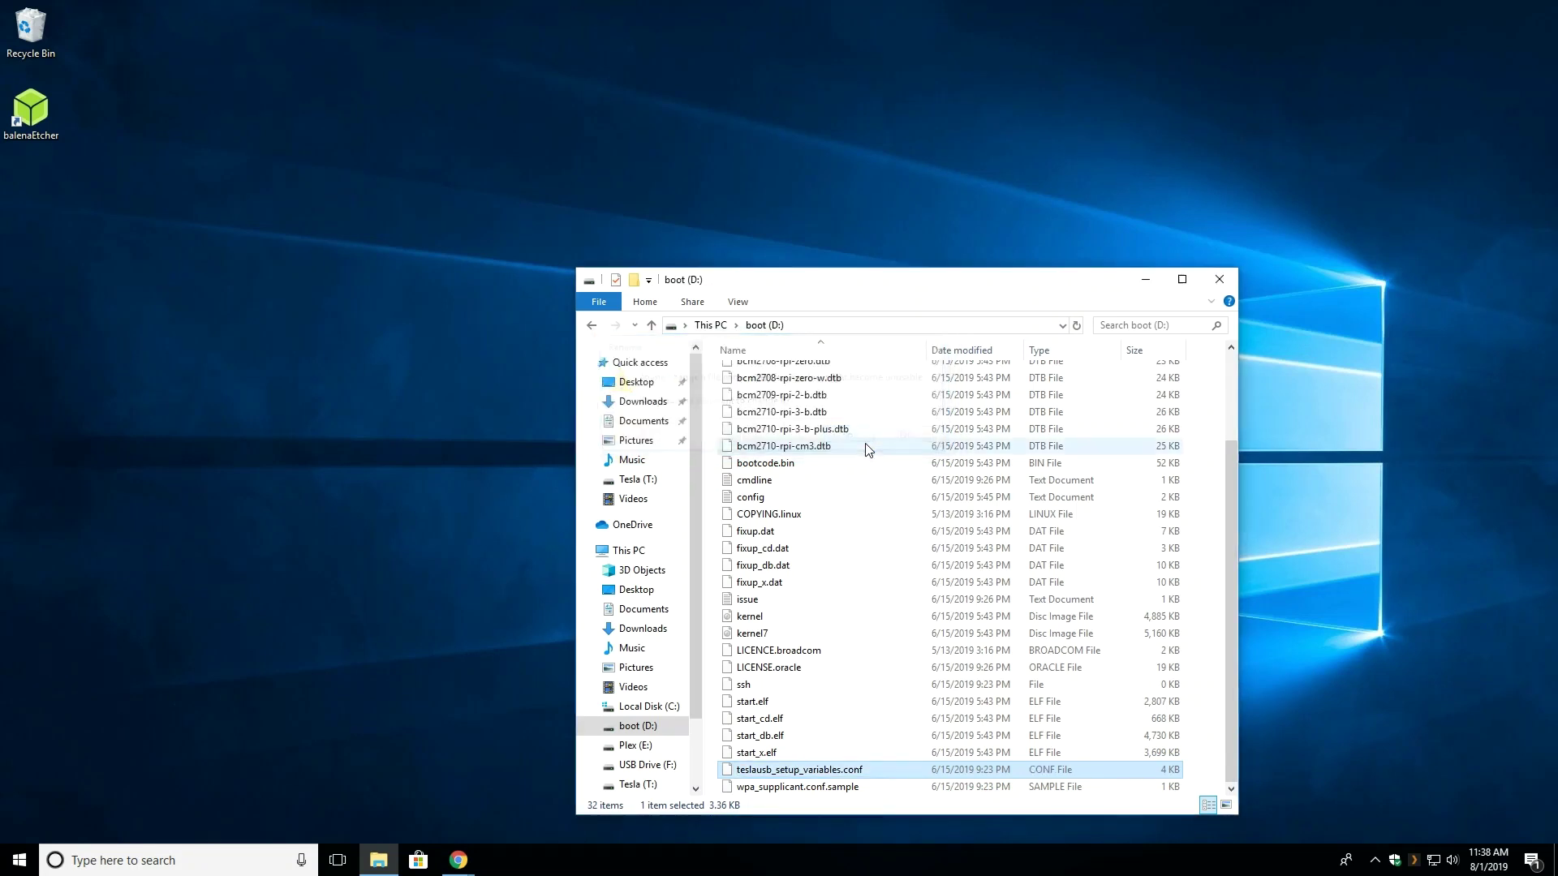
{"action": "right_click", "coordinate": [822, 768]}
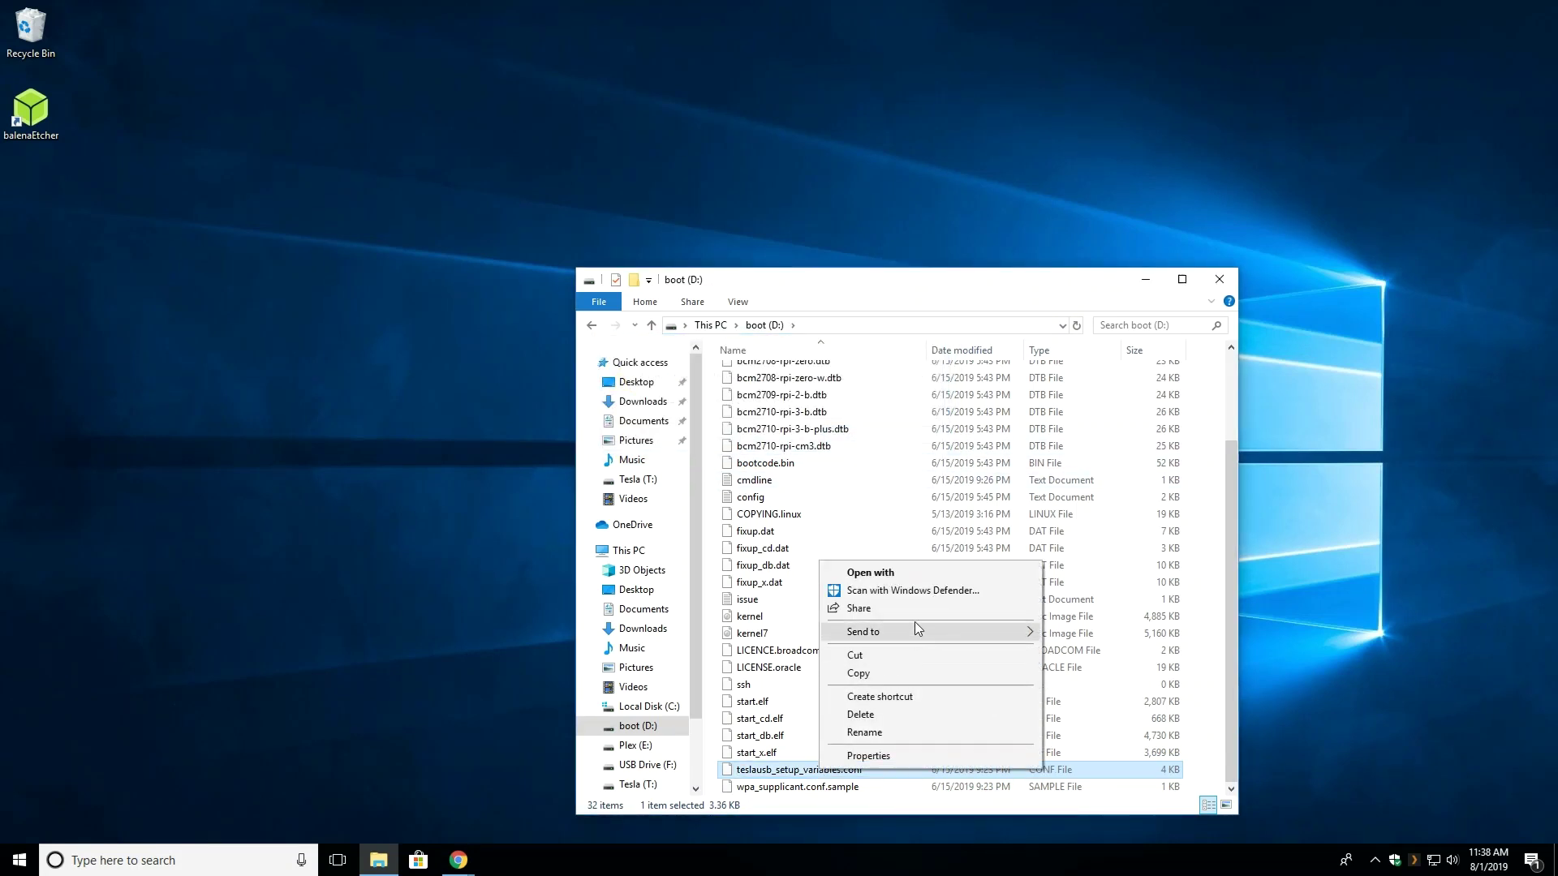
Open teslausb_setup_variables.conf in Notepad, always using Notepad for .conf files.
{"action": "left_click", "coordinate": [909, 571]}
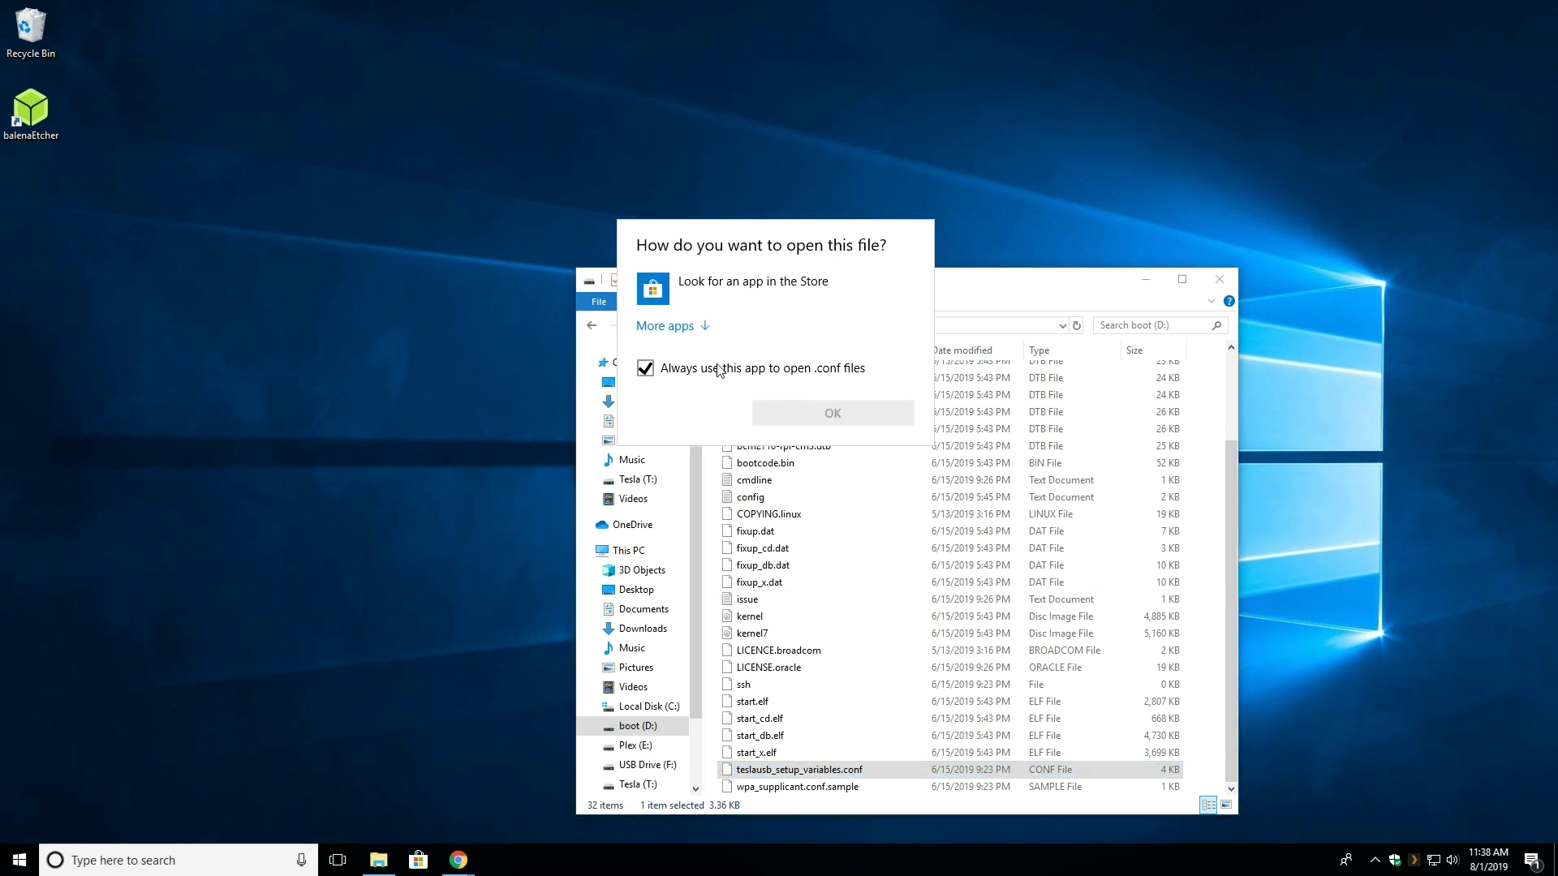
{"action": "left_click", "coordinate": [708, 329]}
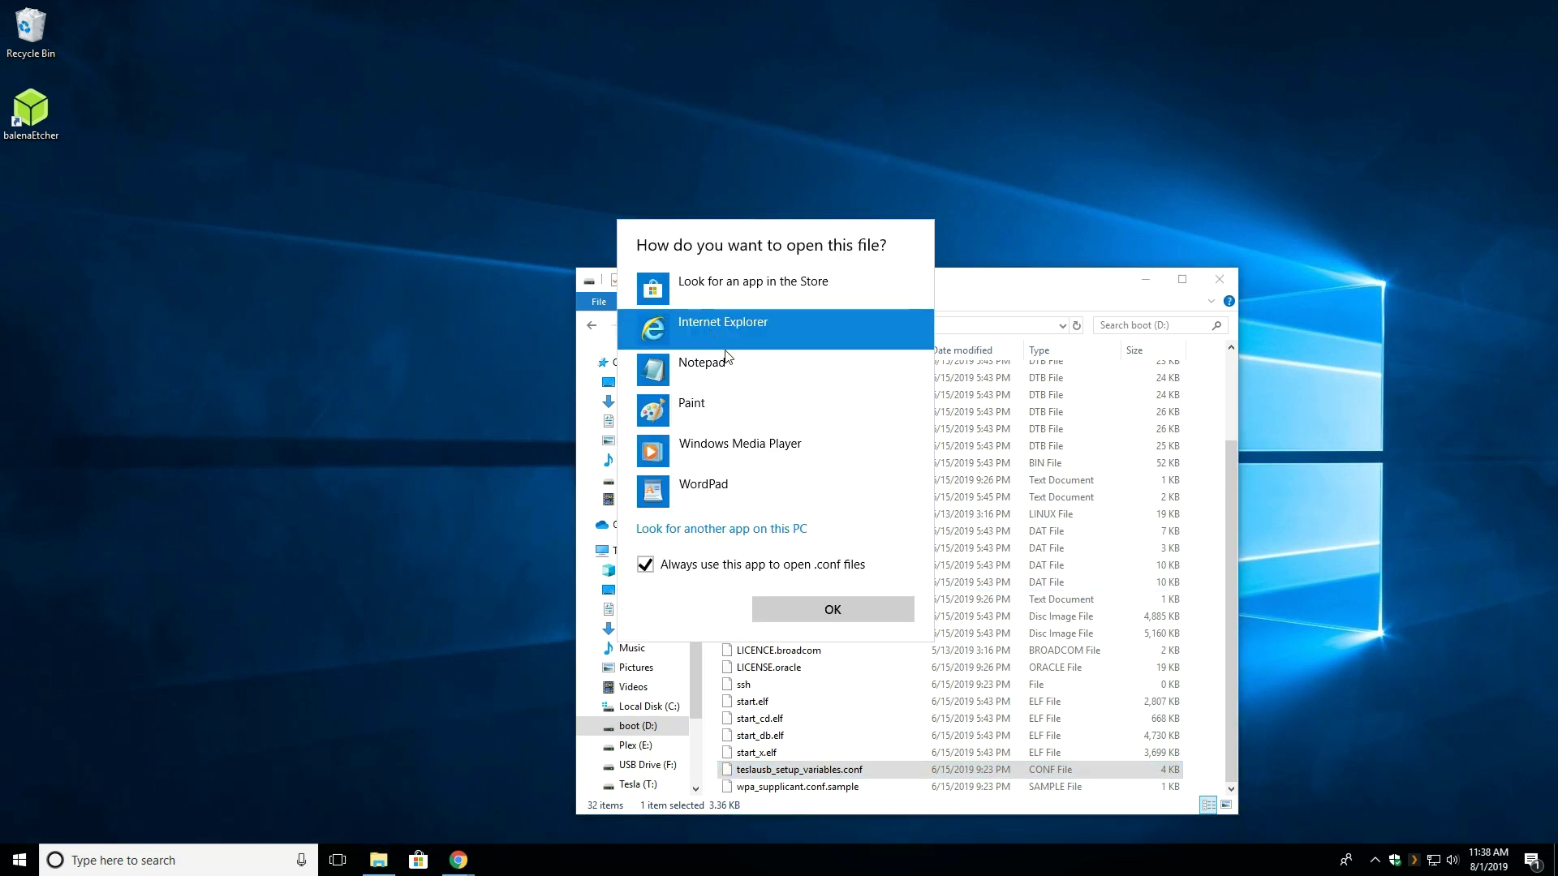
{"action": "left_click", "coordinate": [739, 374]}
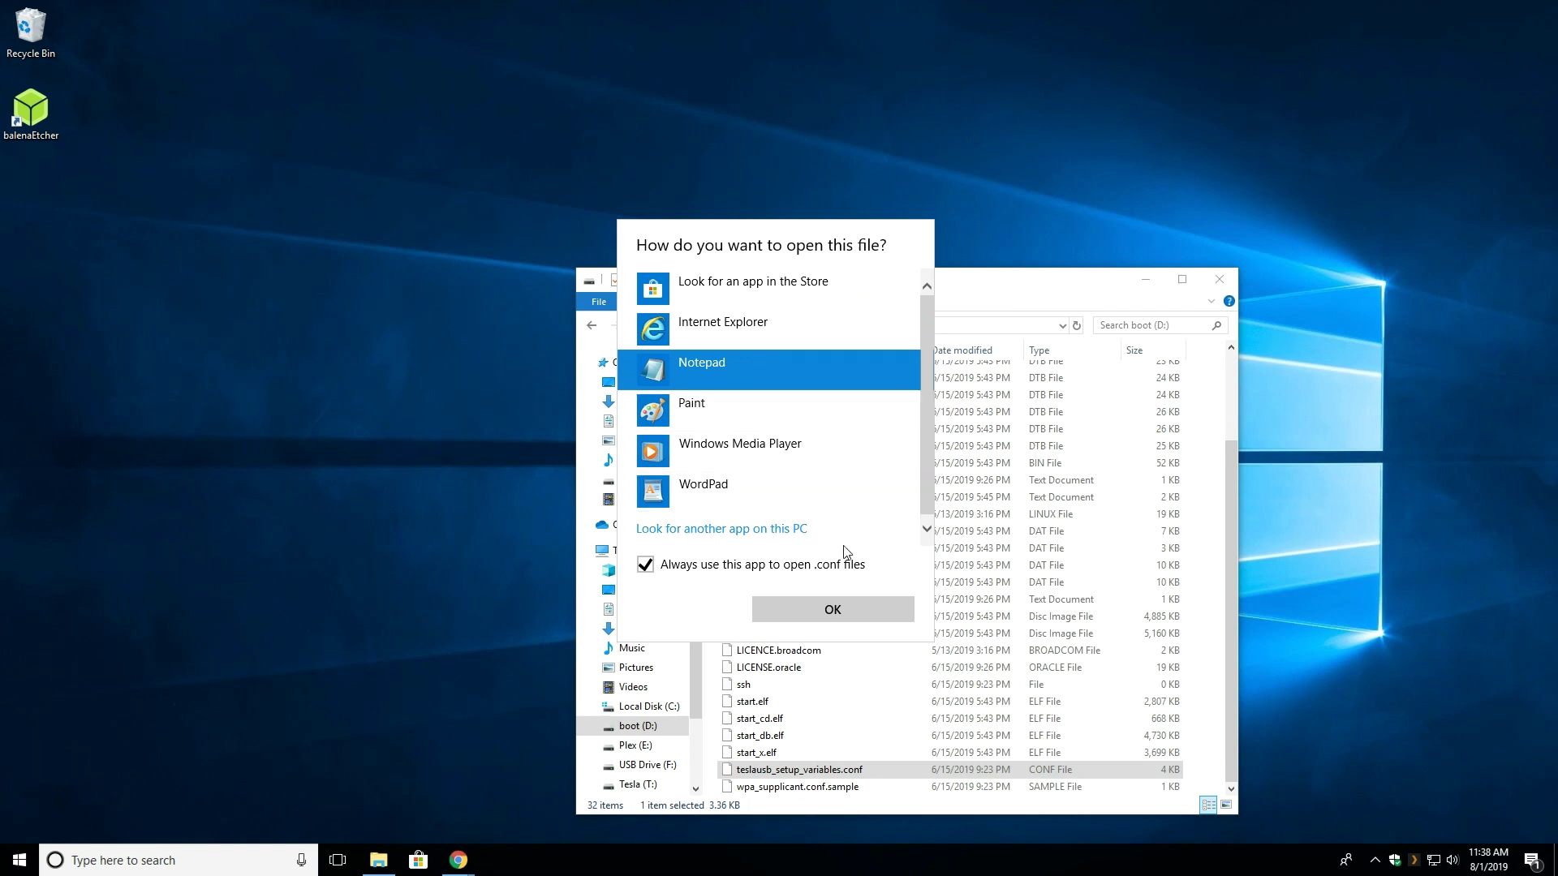
{"action": "left_click", "coordinate": [865, 616]}
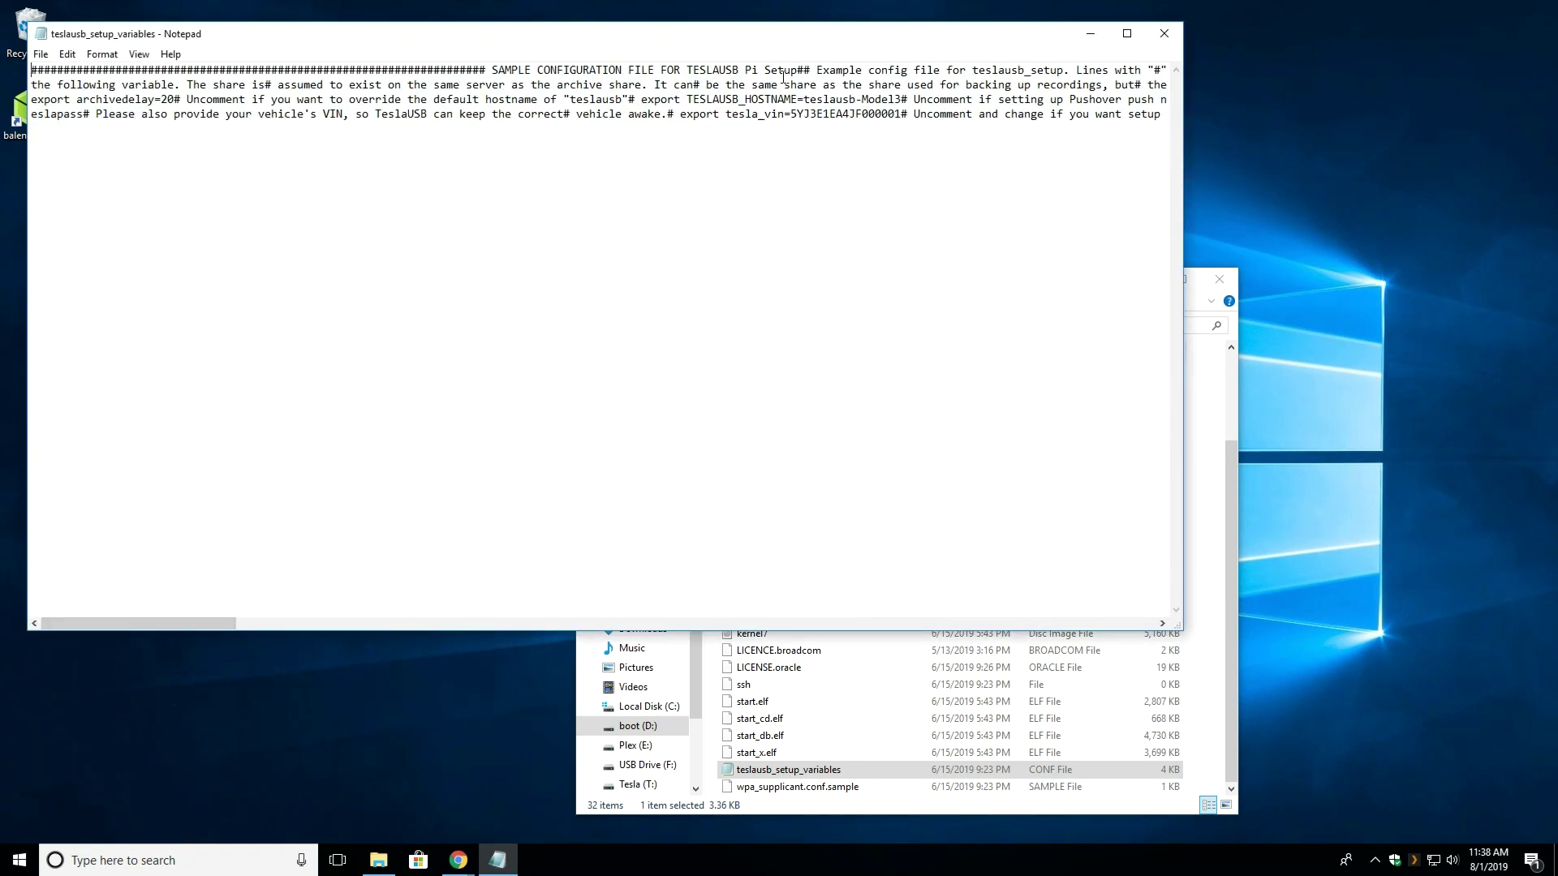
{"action": "left_click_drag", "start_coordinate": [771, 47], "coordinate": [975, 231]}
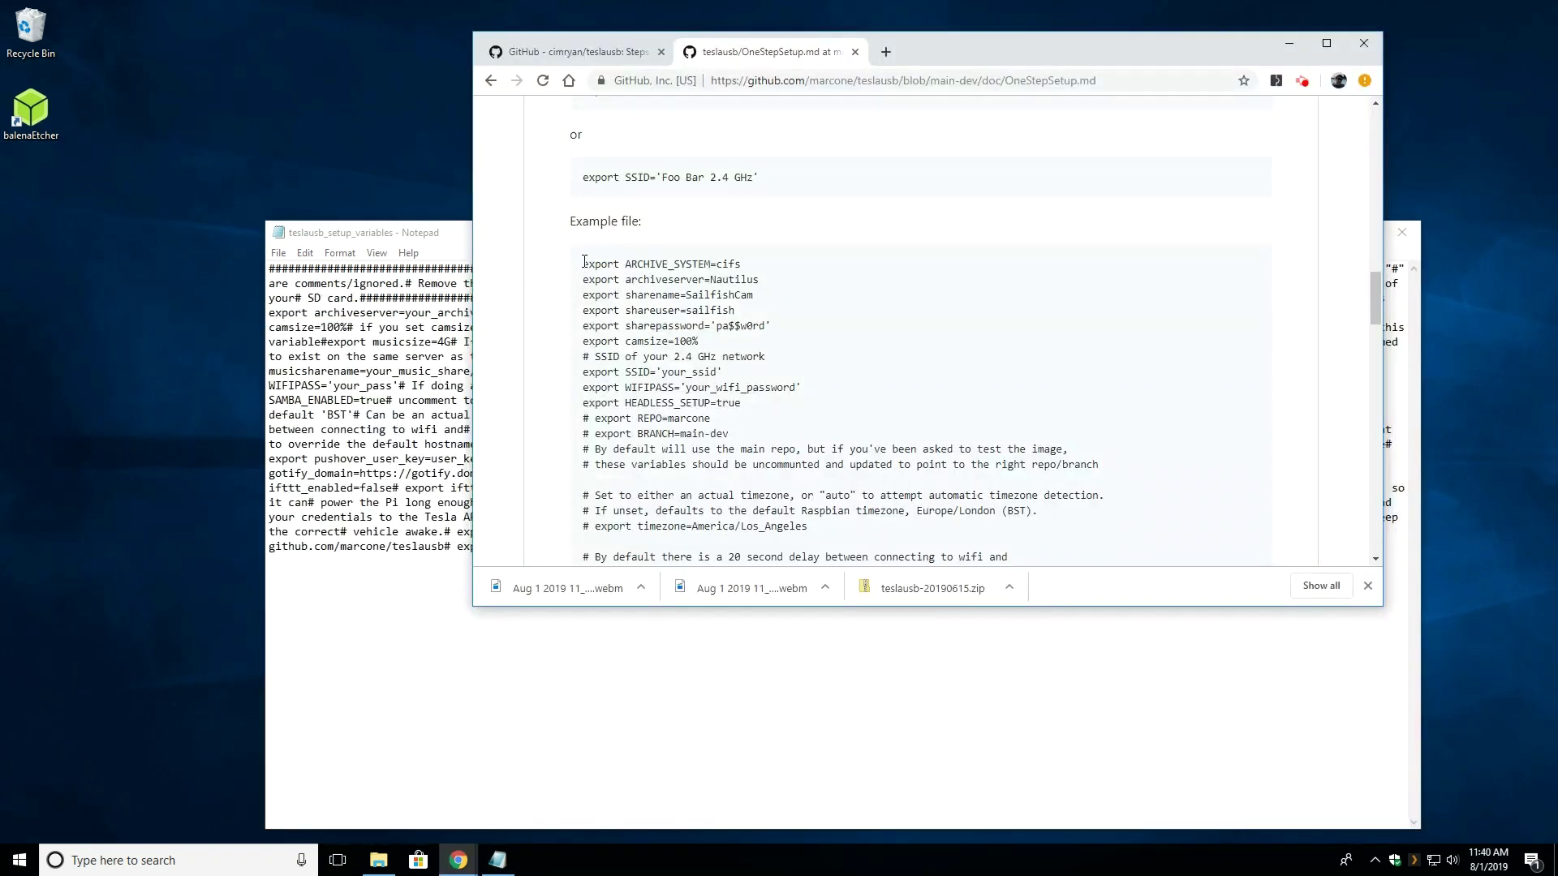
Copy the example configuration block from OneStepSetup.md and bring Notepad back in front.
{"action": "left_click_drag", "start_coordinate": [584, 265], "coordinate": [805, 280]}
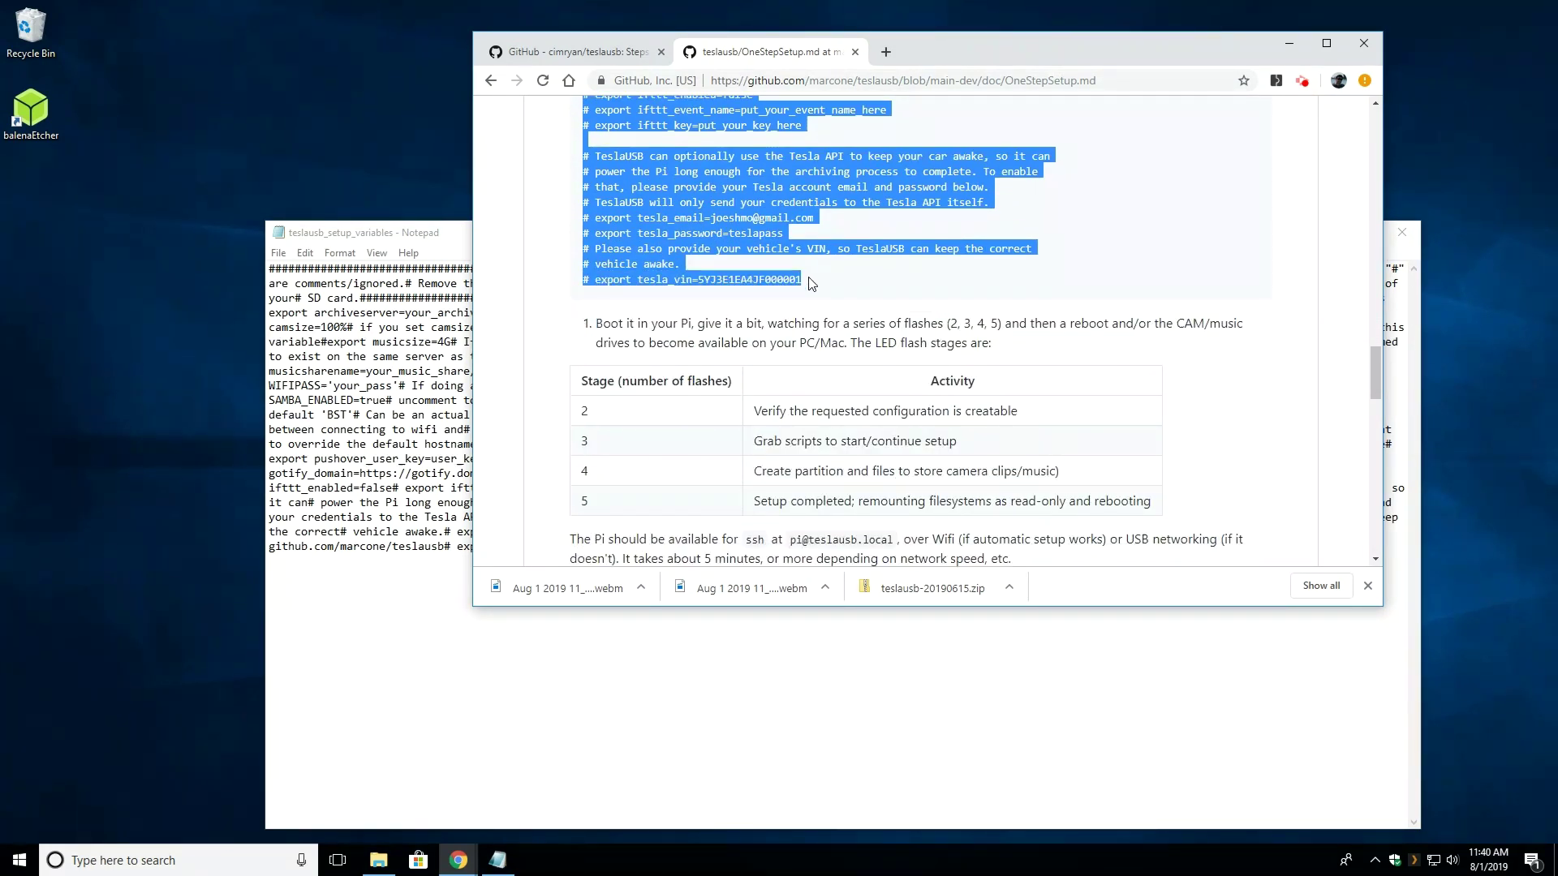
{"action": "right_click", "coordinate": [745, 279]}
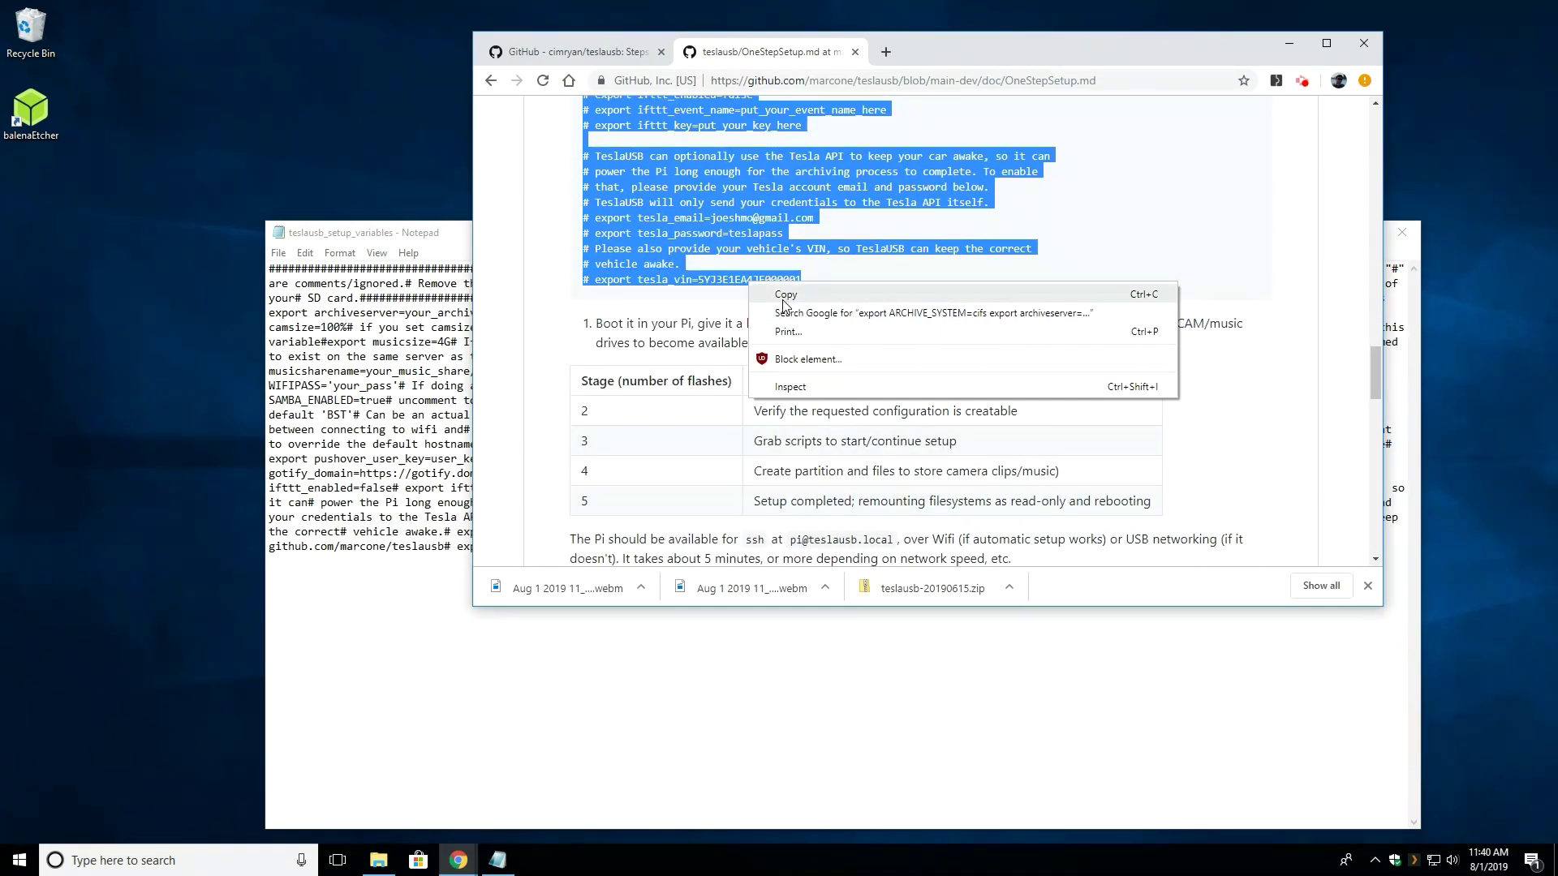
{"action": "left_click", "coordinate": [785, 299]}
{"action": "left_click", "coordinate": [452, 415]}
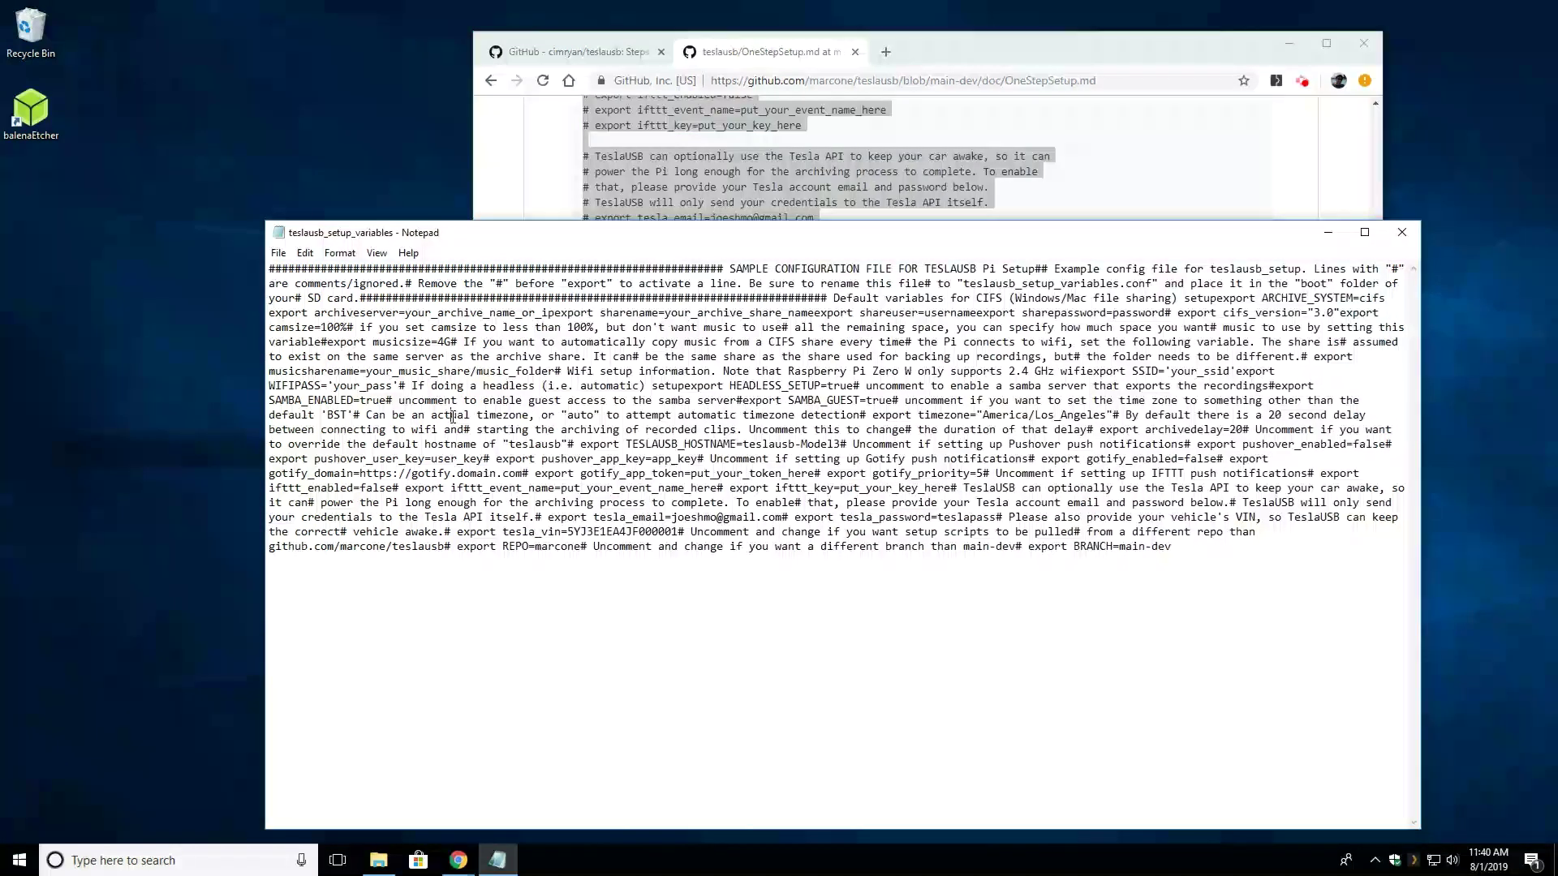
Replace all existing text in the file with the pasted example configuration.
{"action": "right_click", "coordinate": [503, 406]}
{"action": "left_click", "coordinate": [560, 519]}
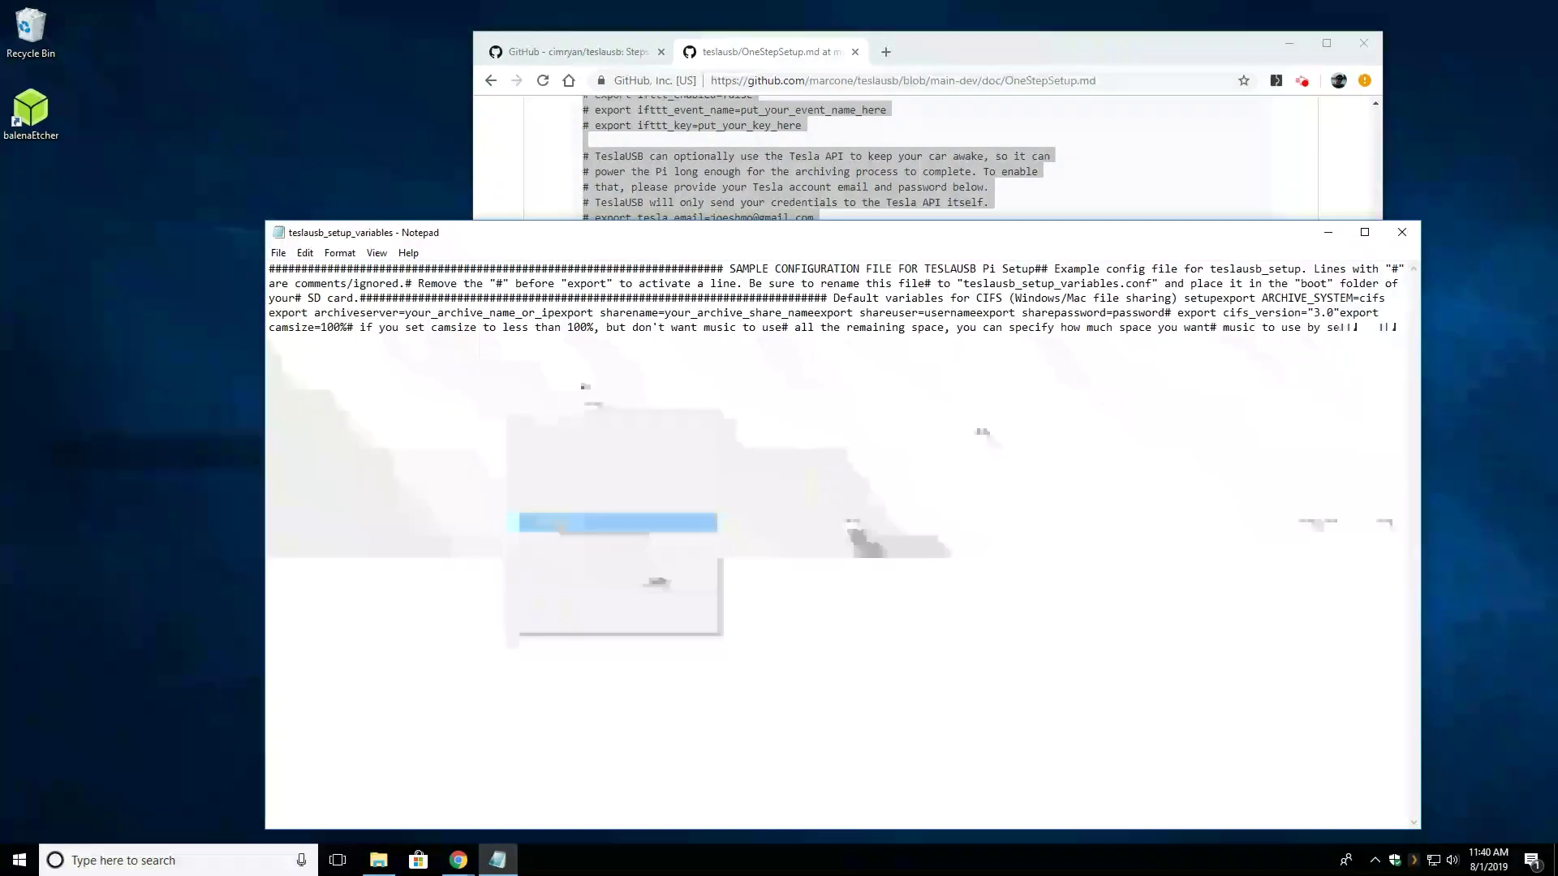
{"action": "right_click", "coordinate": [547, 463]}
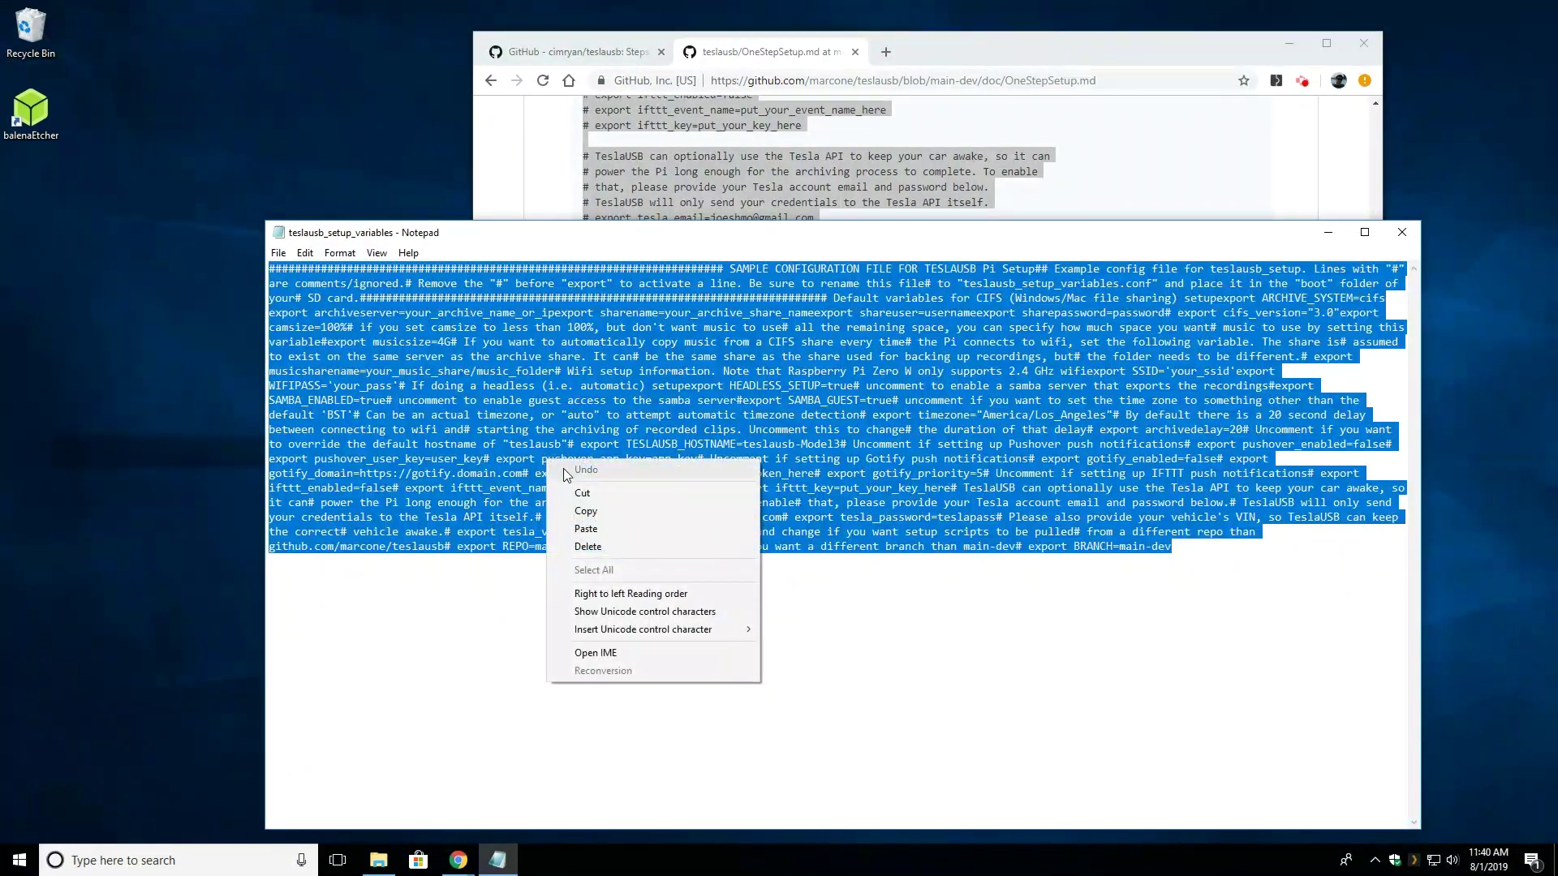
{"action": "left_click", "coordinate": [584, 529]}
{"action": "scroll", "coordinate": [504, 497], "scroll_direction": "up", "scroll_amount": 3}
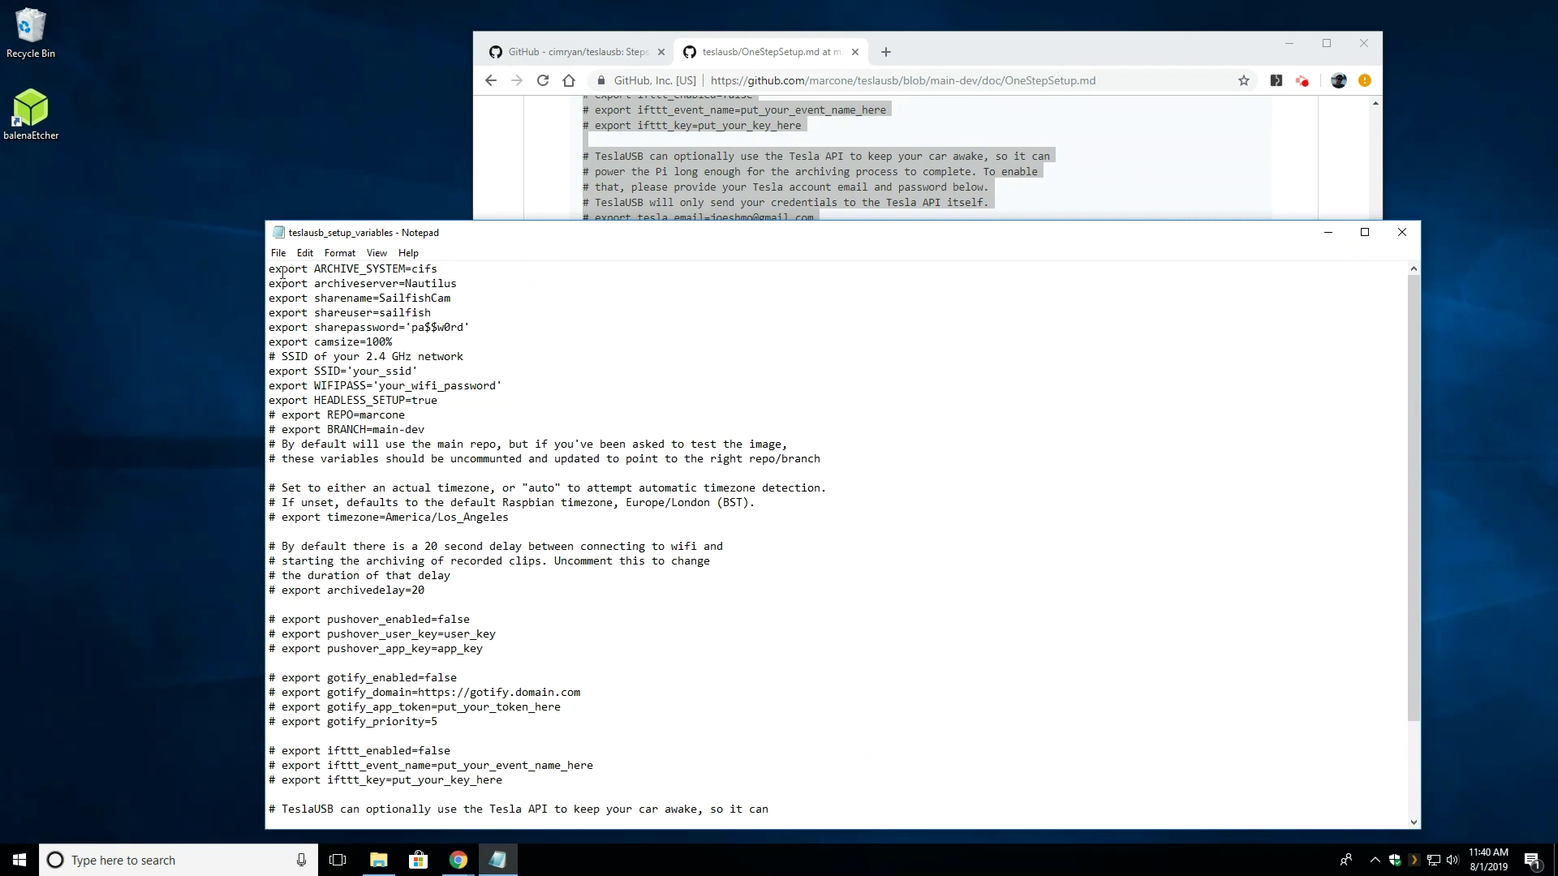
Review the share settings, Wi-Fi, SSID and WIFIPASS lines in the pasted config.
{"action": "left_click_drag", "start_coordinate": [269, 270], "coordinate": [483, 330]}
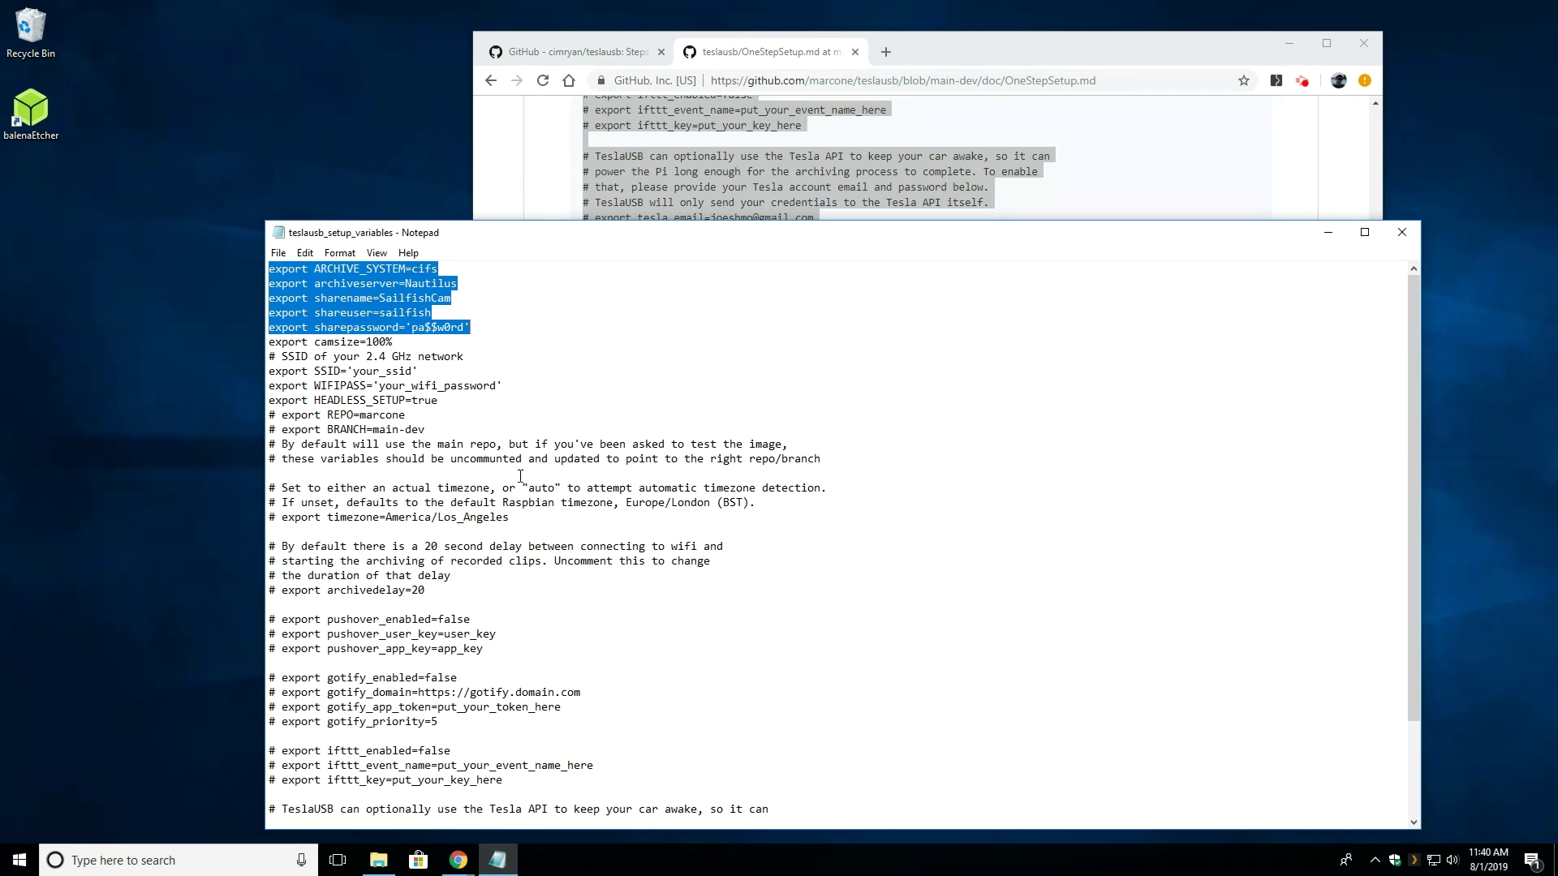
{"action": "left_click", "coordinate": [483, 426]}
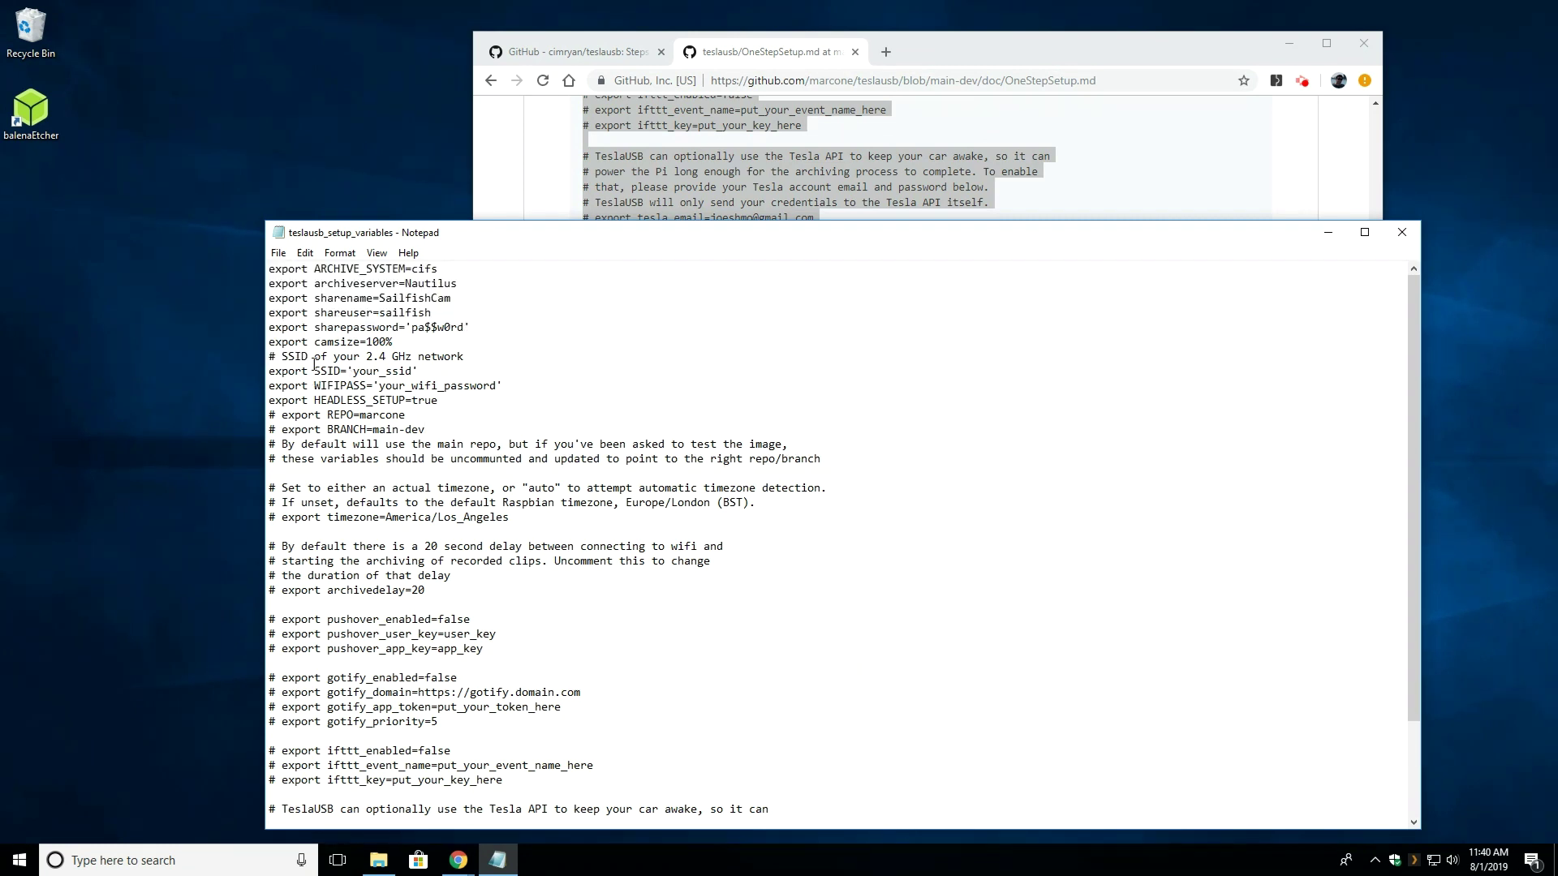
{"action": "left_click_drag", "start_coordinate": [269, 357], "coordinate": [489, 400]}
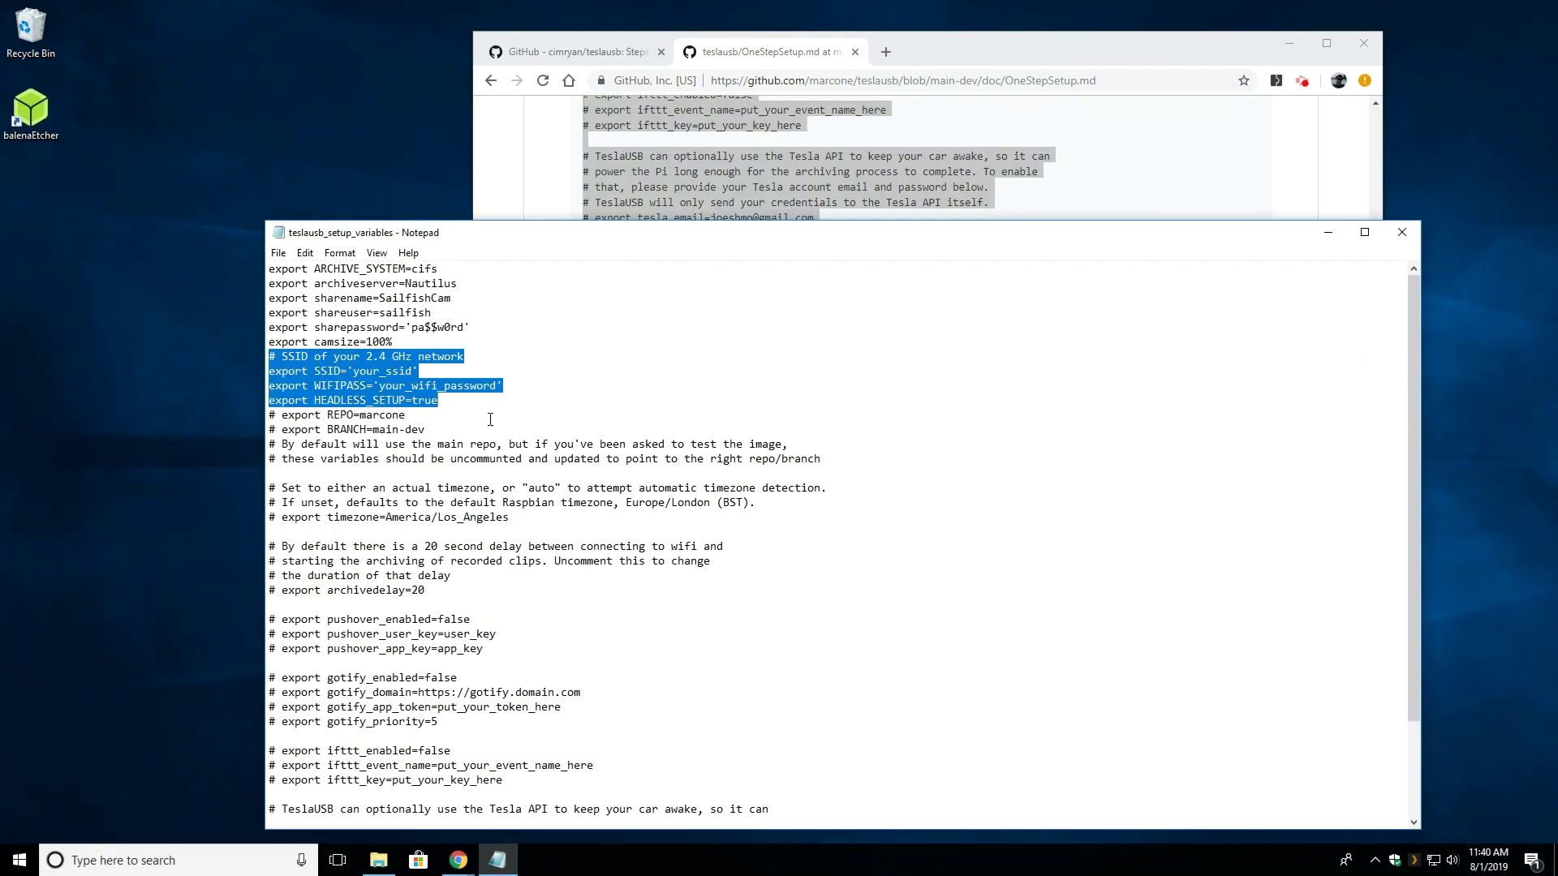
{"action": "left_click", "coordinate": [504, 386]}
{"action": "left_click_drag", "start_coordinate": [503, 387], "coordinate": [270, 355]}
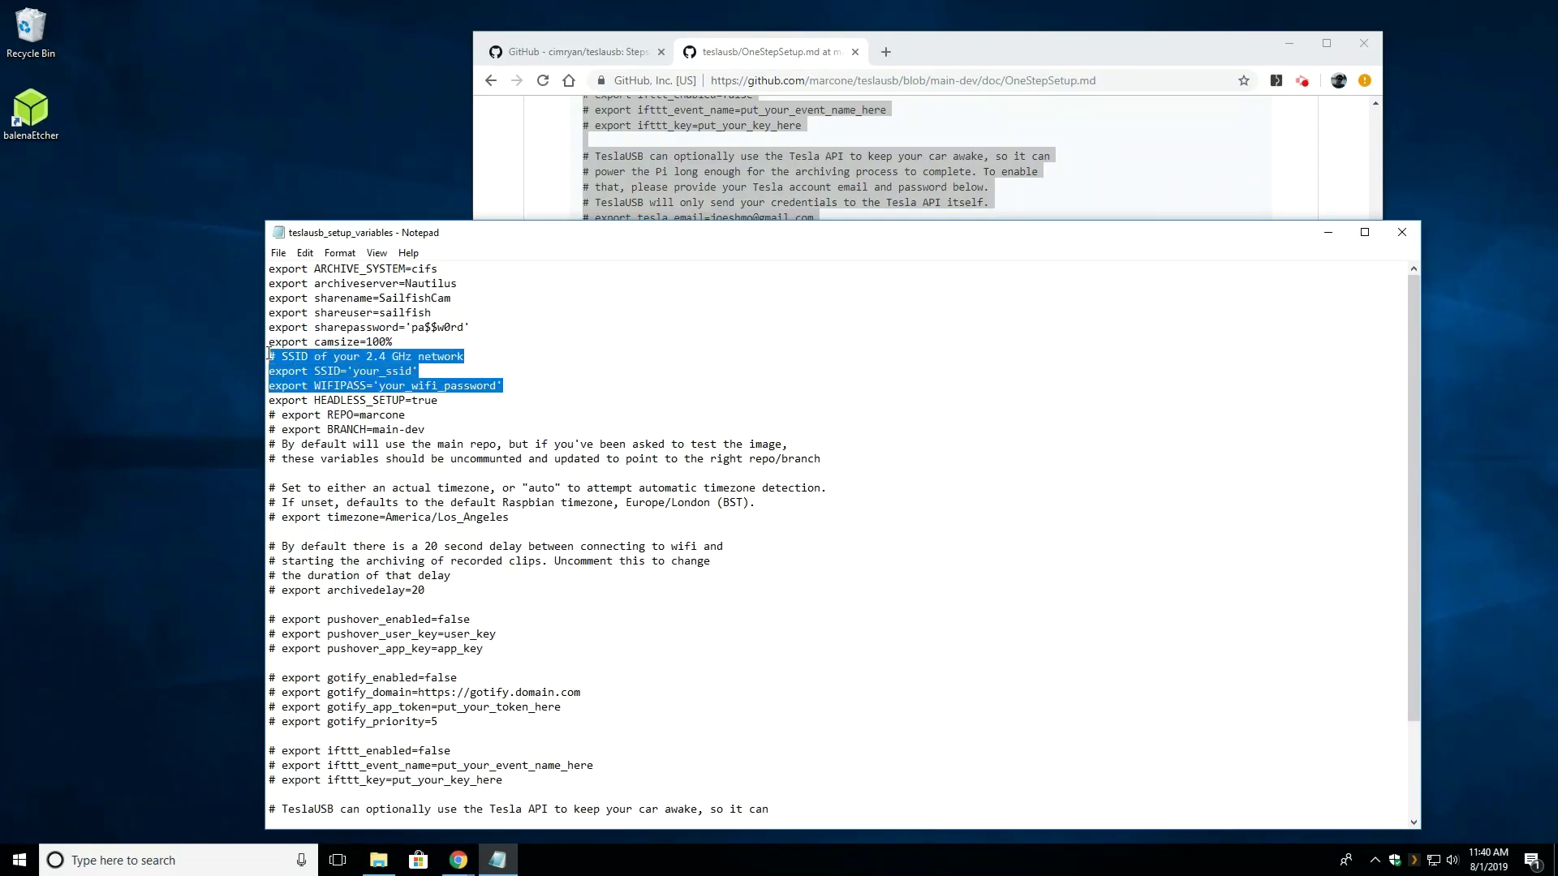
{"action": "left_click", "coordinate": [505, 406]}
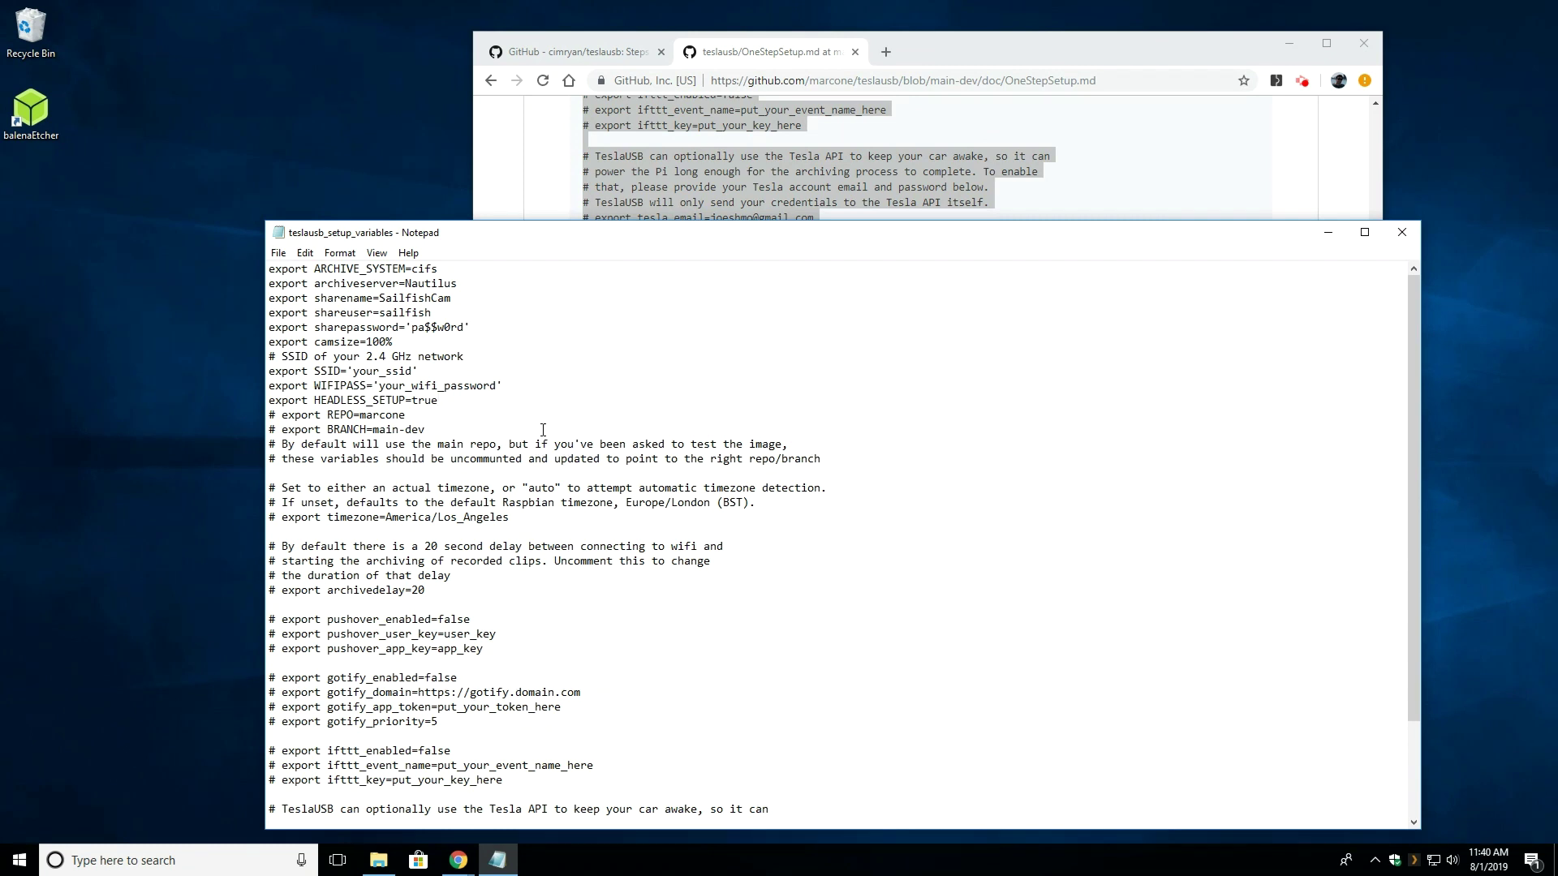
{"action": "scroll", "coordinate": [543, 429], "scroll_direction": "down", "scroll_amount": 3}
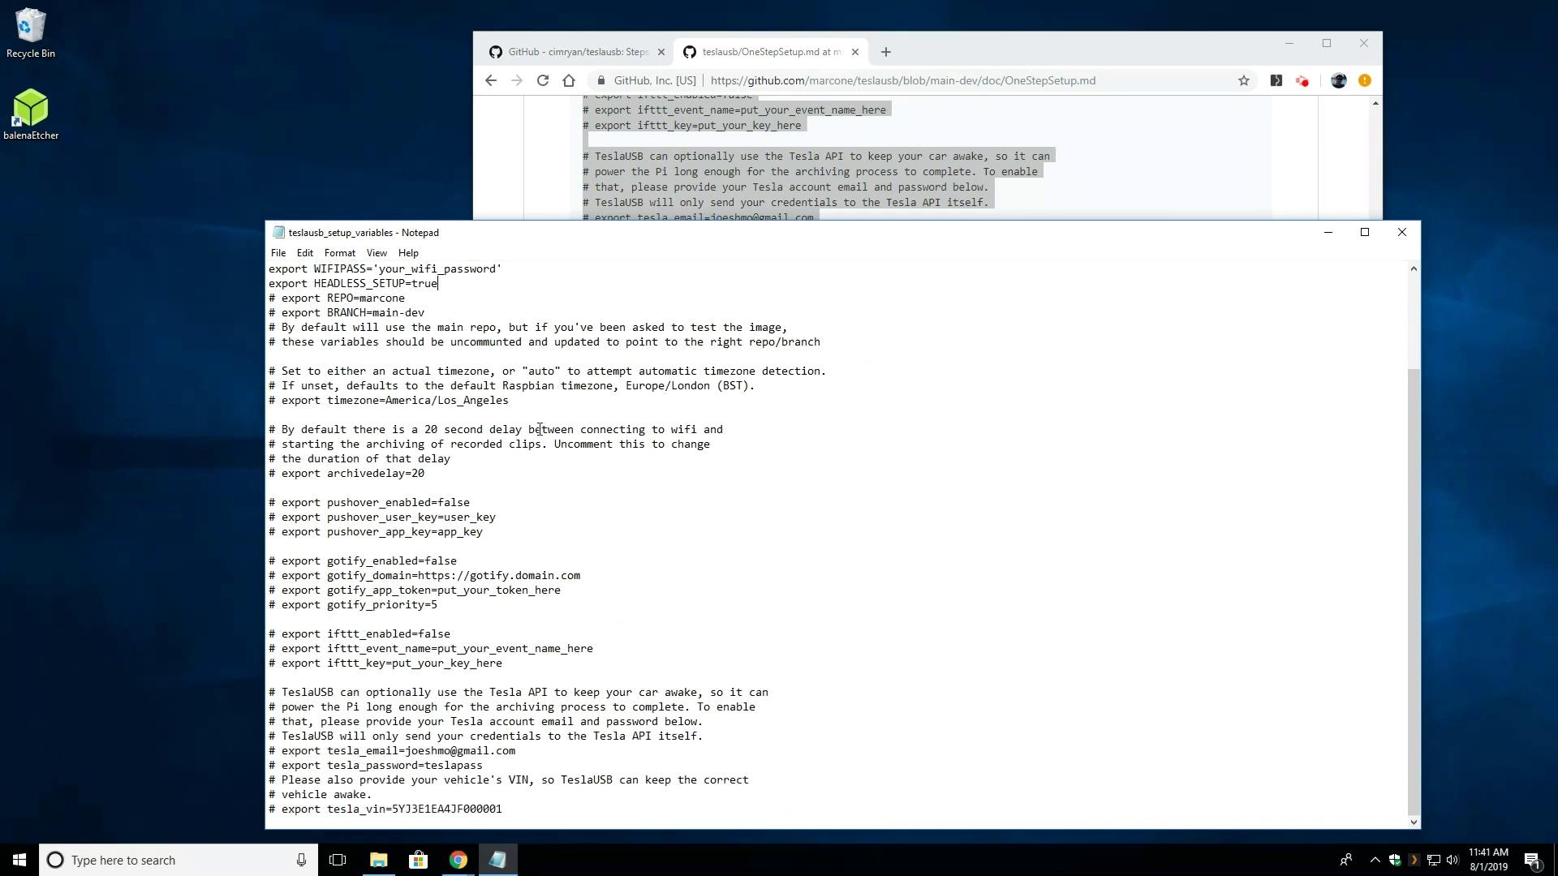
{"action": "scroll", "coordinate": [534, 427], "scroll_direction": "up", "scroll_amount": 3}
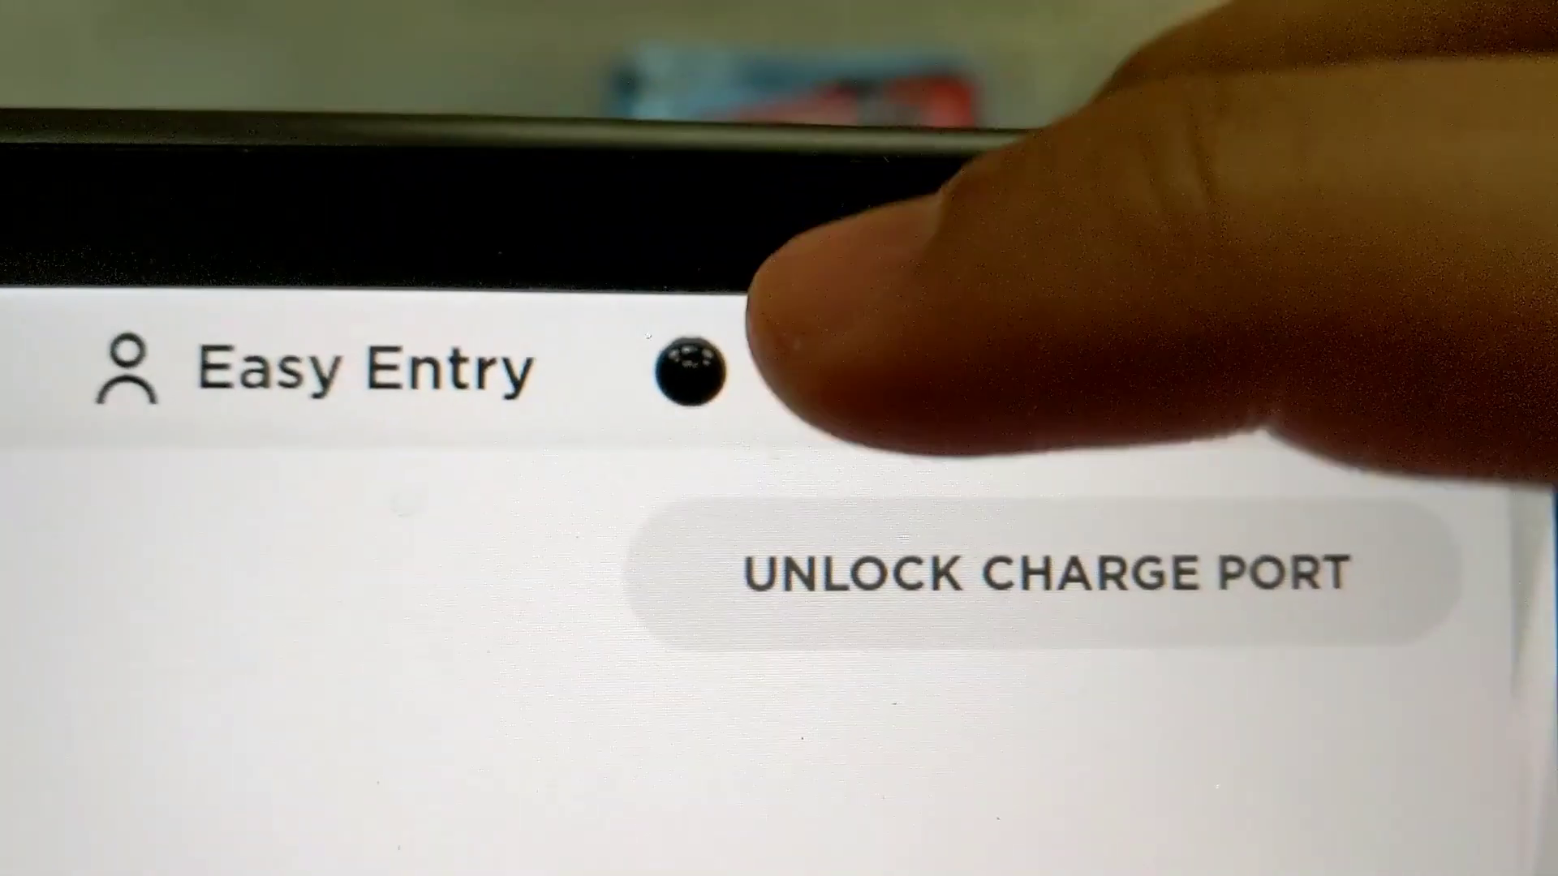
Save a dashcam clip using the dashcam icon on the car's touchscreen.
{"action": "left_click", "coordinate": [1014, 389]}
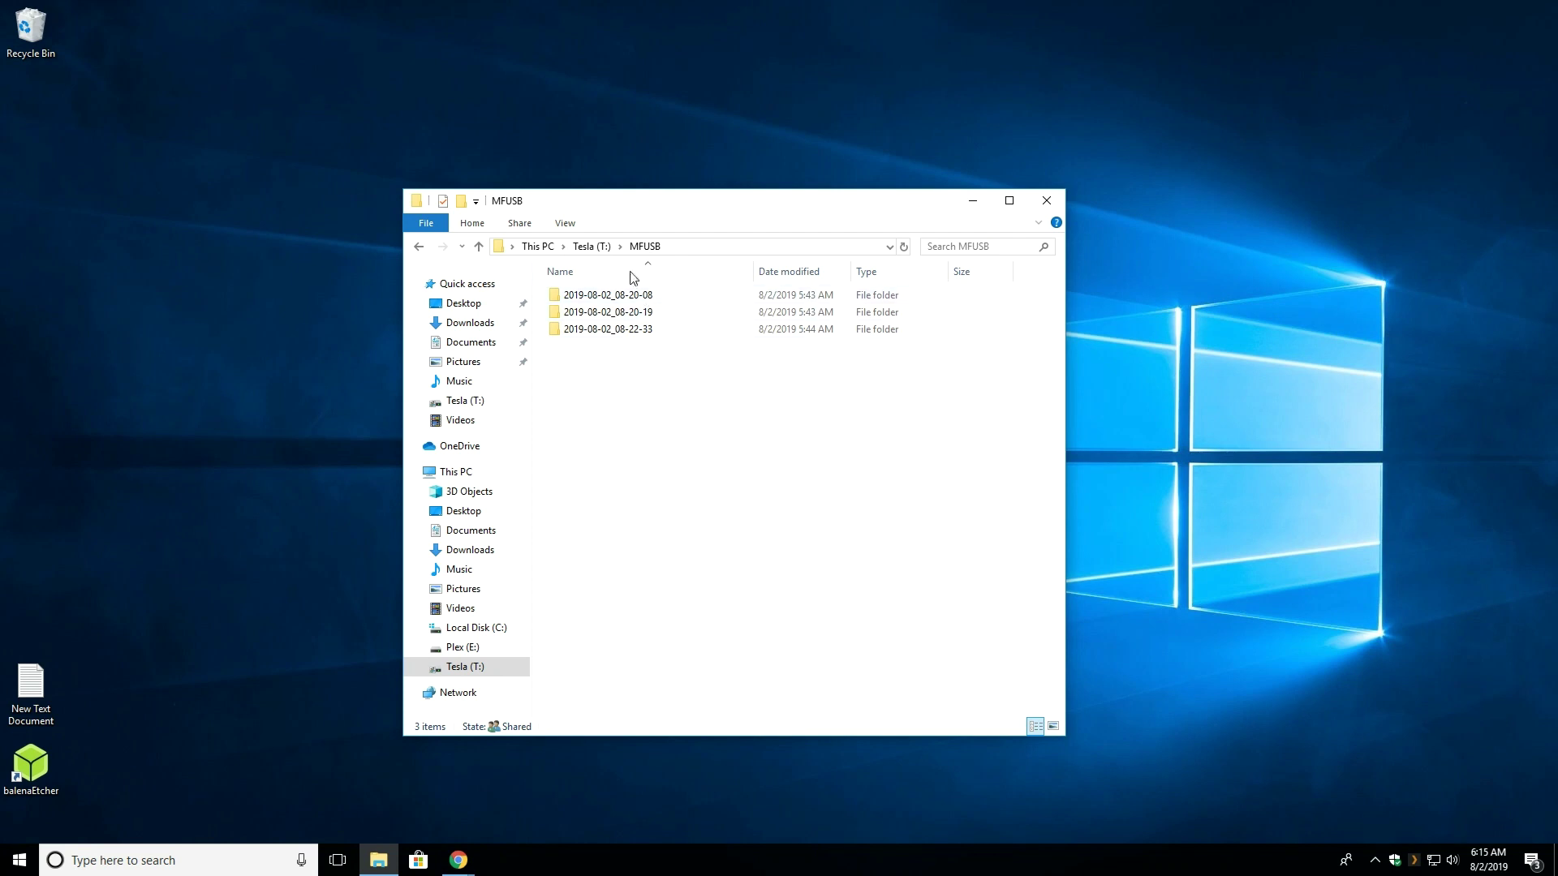
{"action": "double_click", "coordinate": [623, 295]}
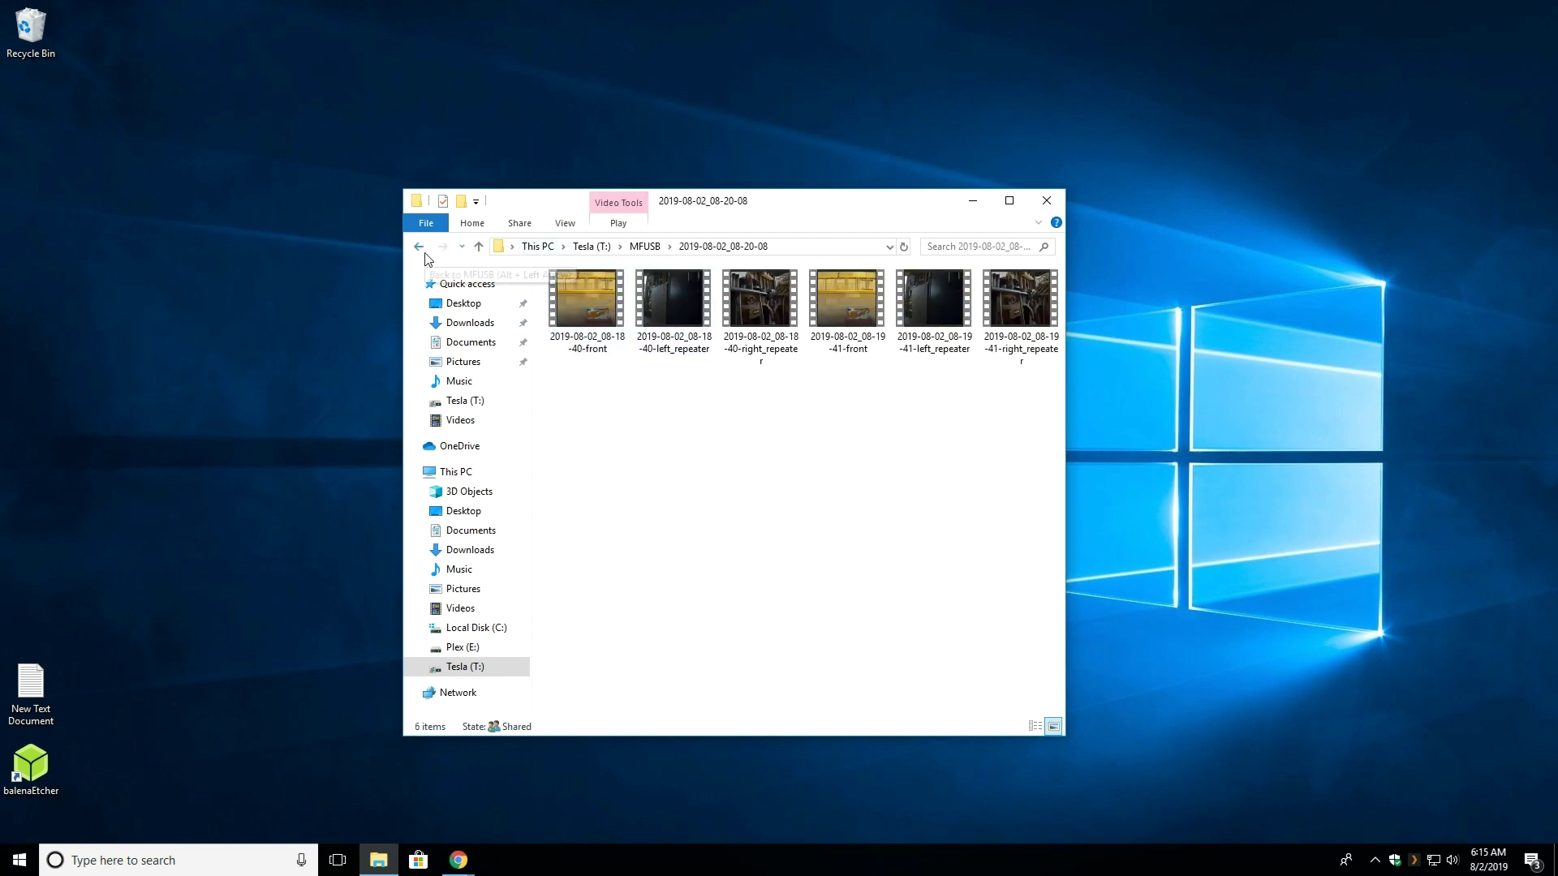
{"action": "left_click", "coordinate": [420, 249]}
{"action": "double_click", "coordinate": [629, 316]}
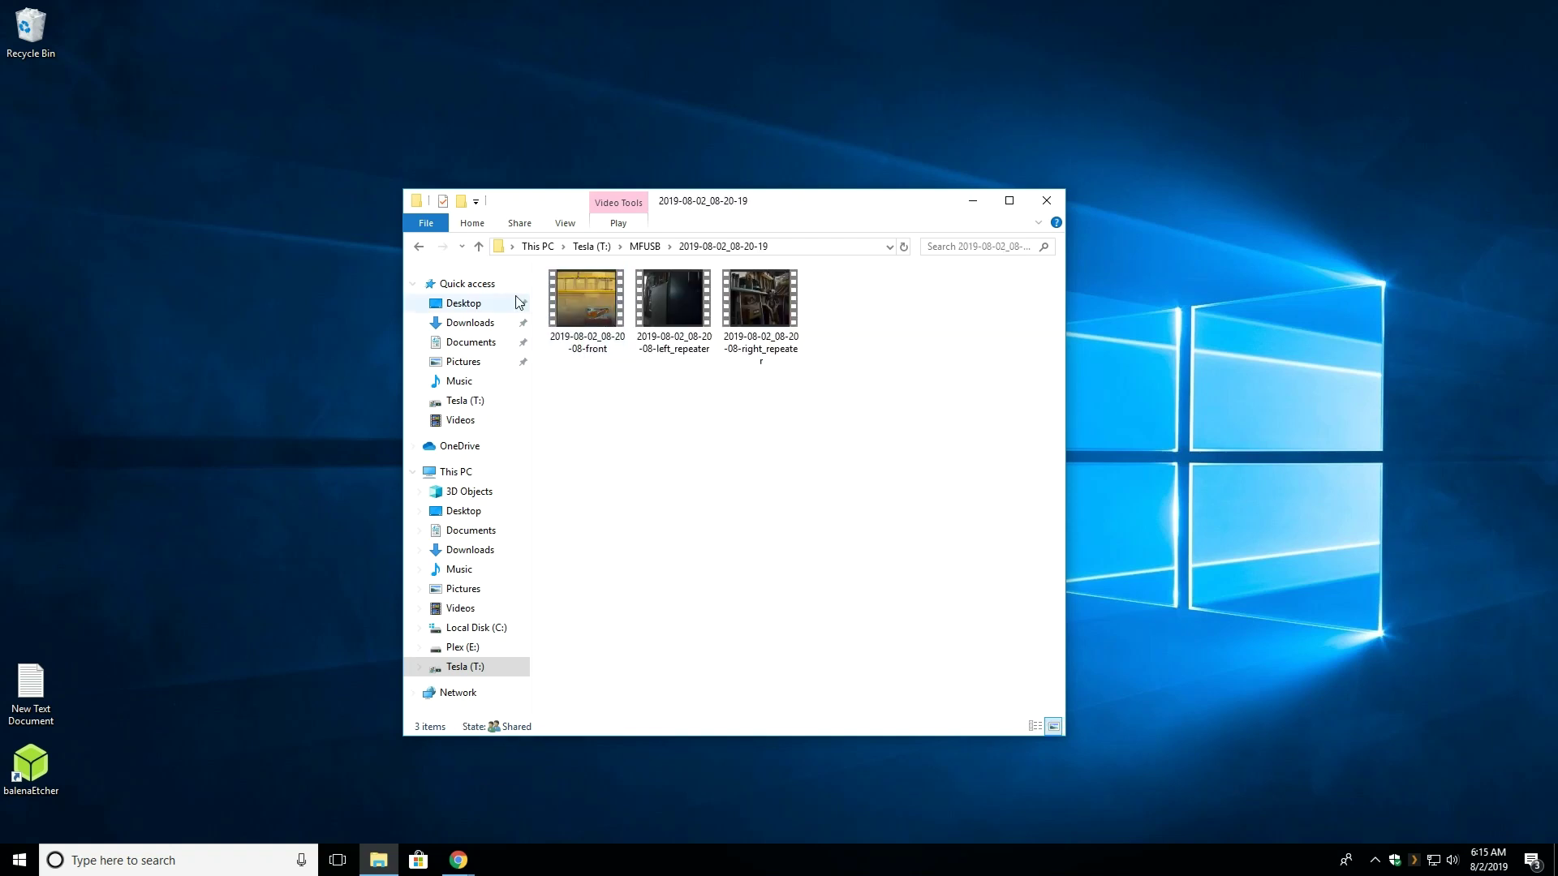
{"action": "left_click", "coordinate": [417, 247]}
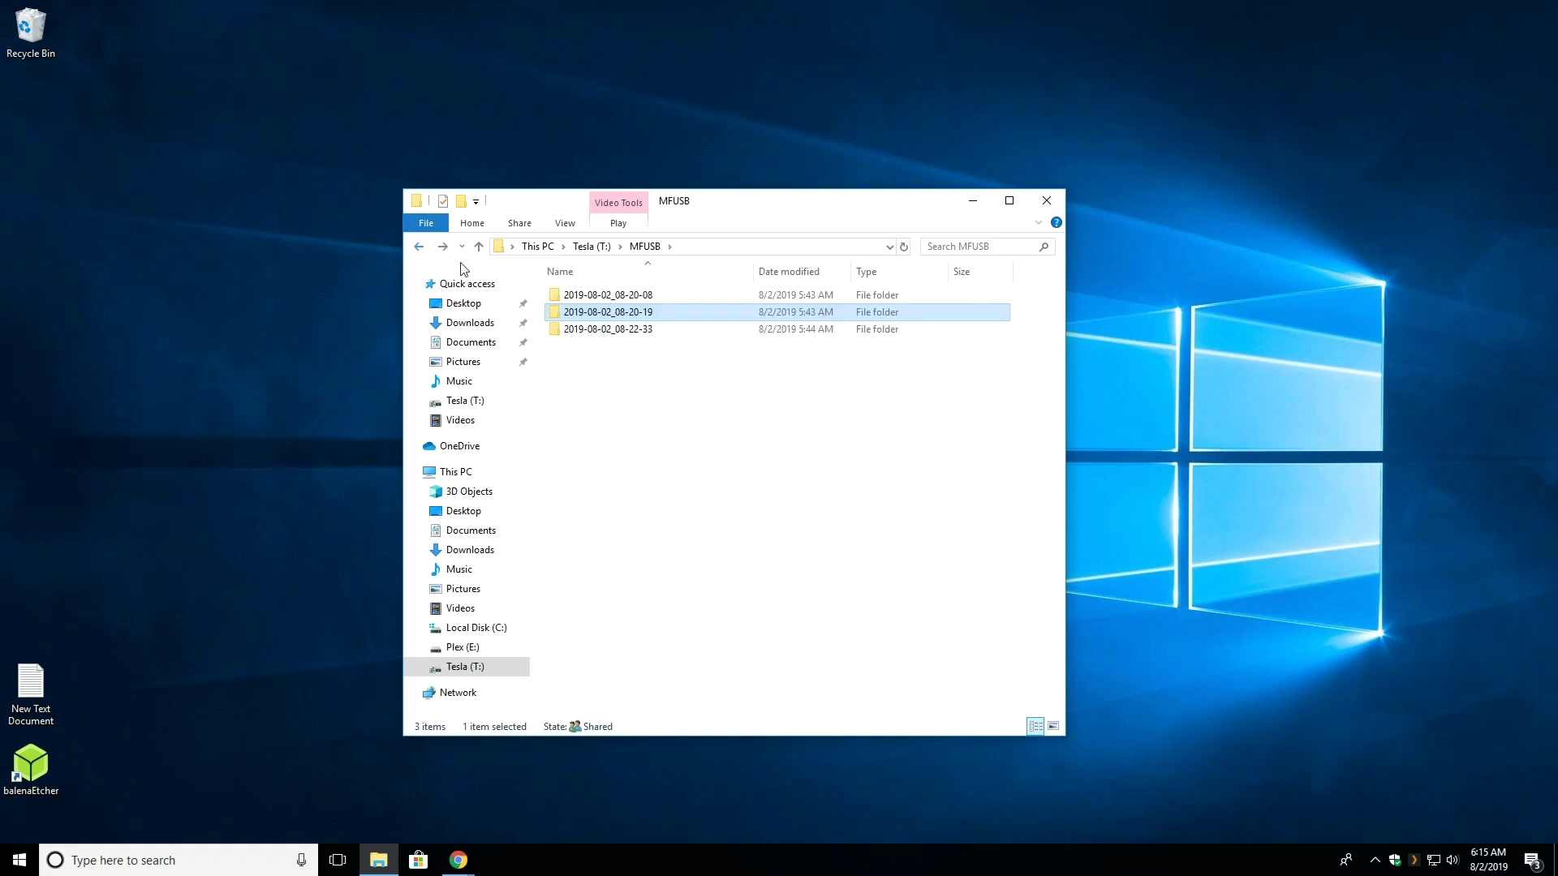
{"action": "double_click", "coordinate": [607, 328]}
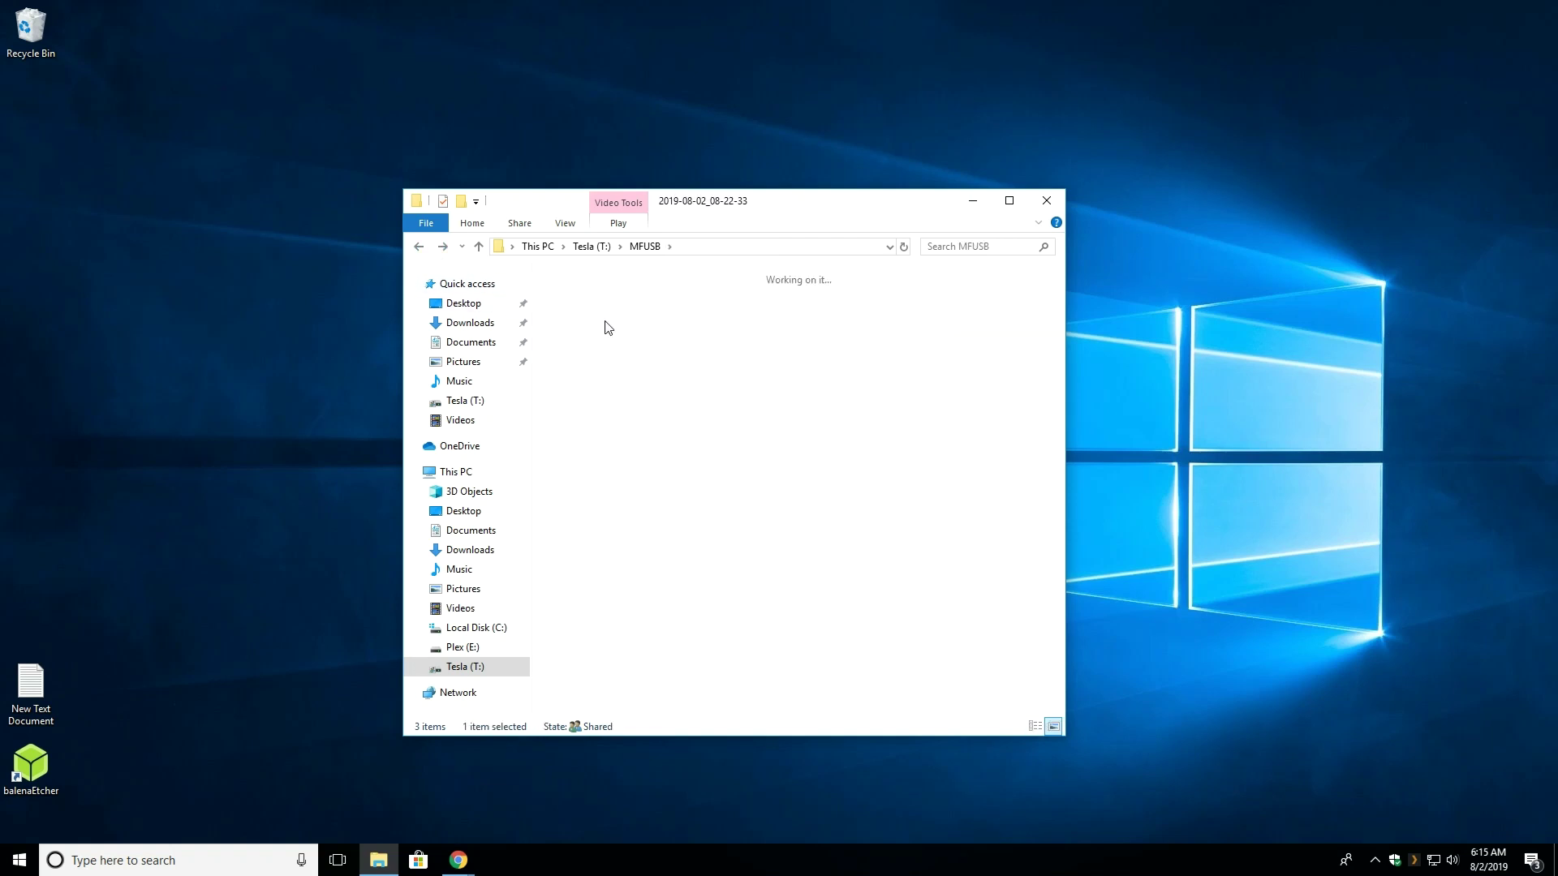
{"action": "left_click", "coordinate": [419, 246]}
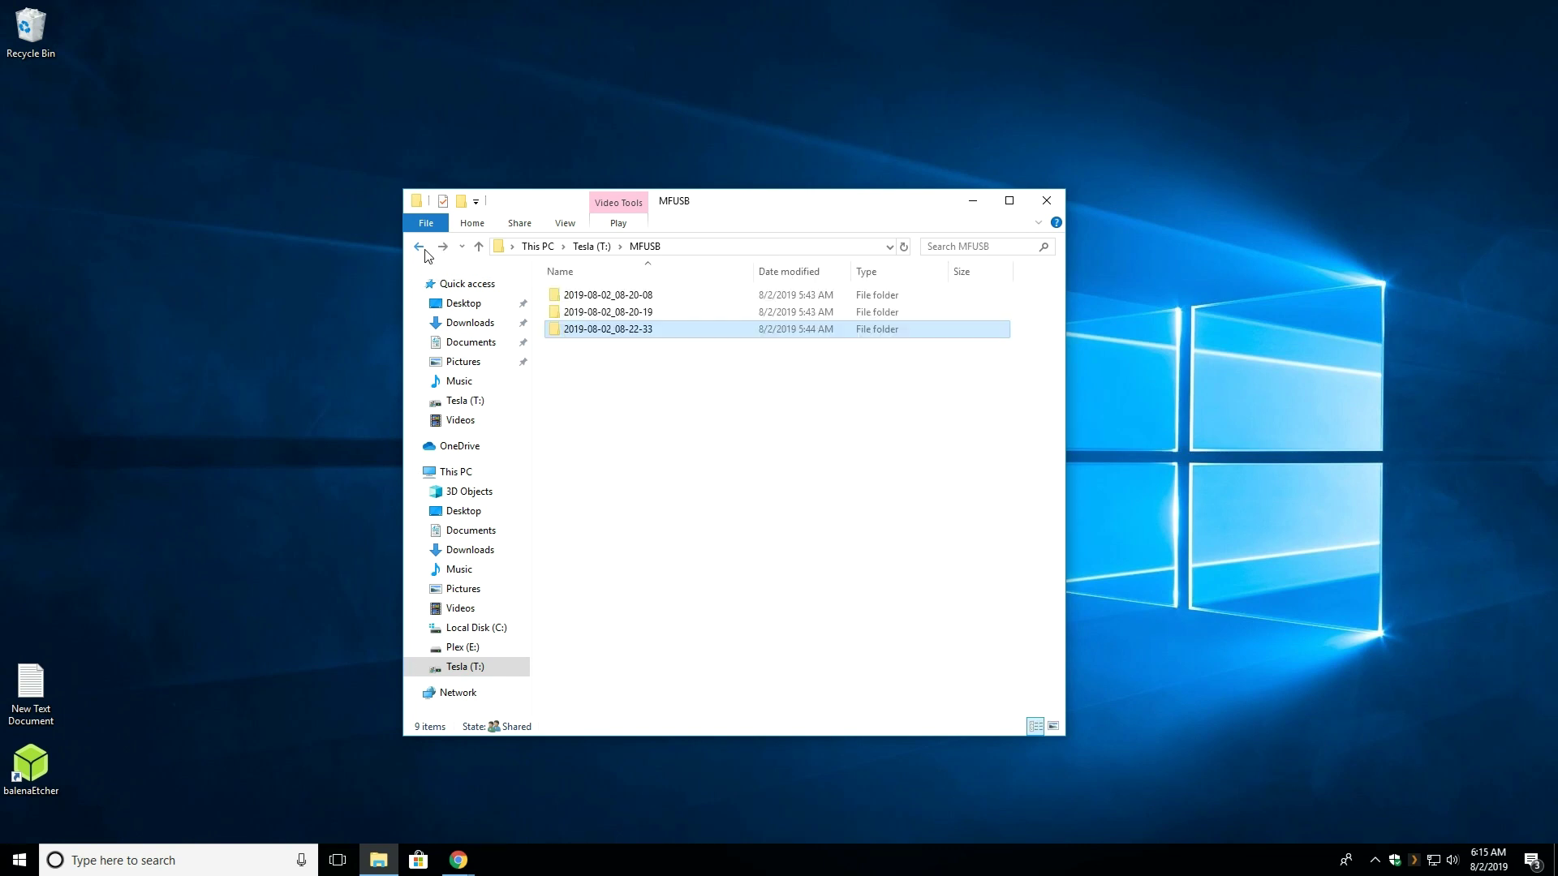
{"action": "left_click", "coordinate": [848, 448]}
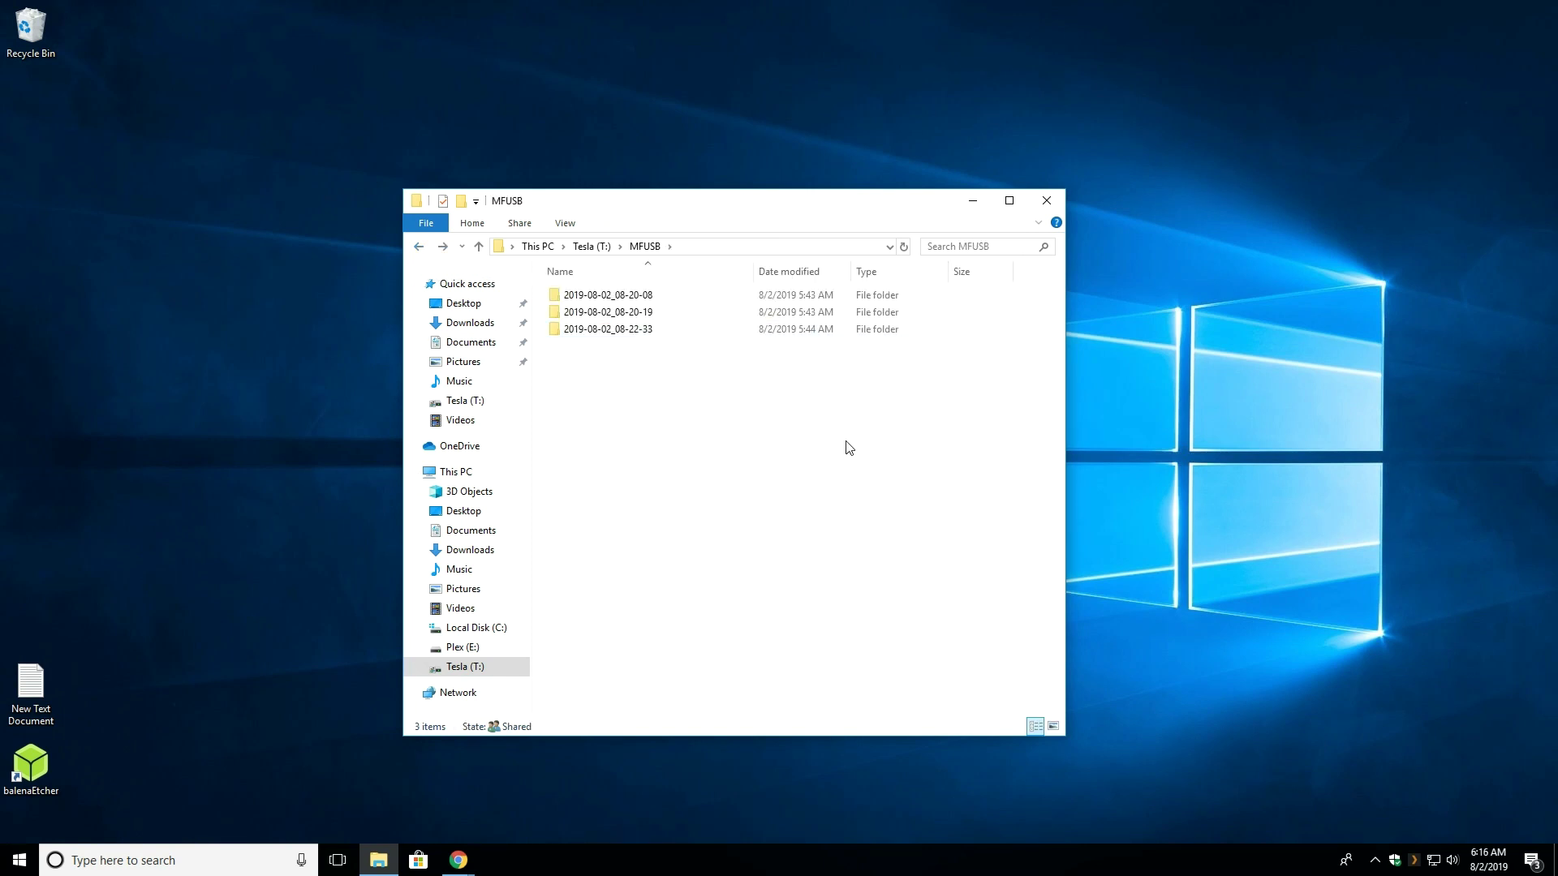